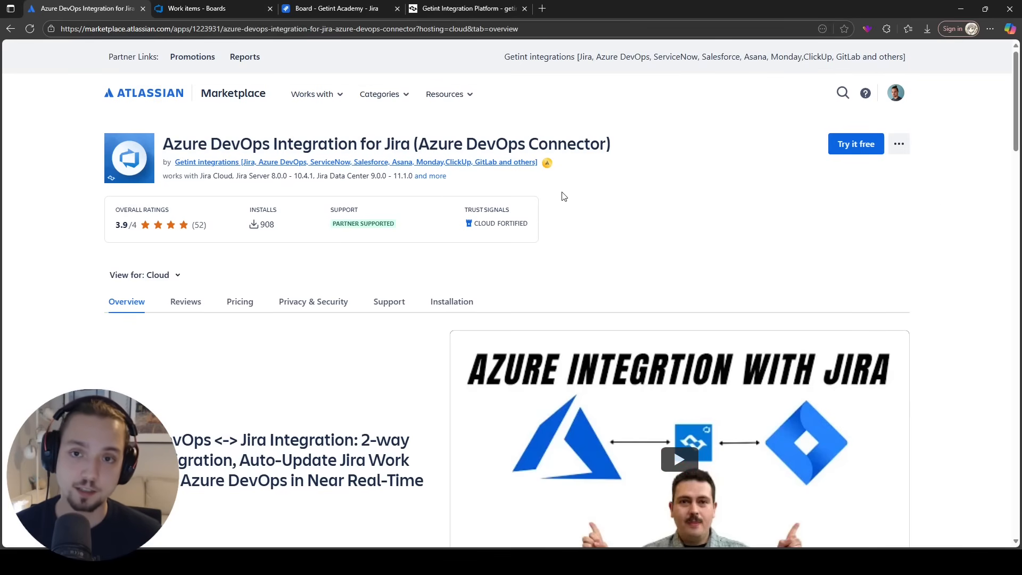
Step: Switch to the Getint platform and start building a new Continuous Sync integration
left_click(441, 9)
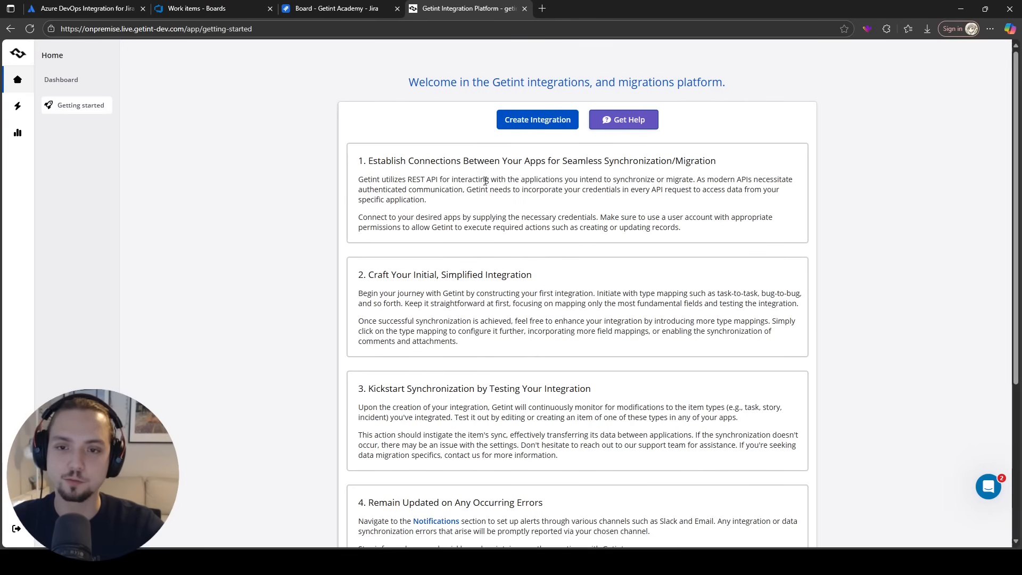
left_click(555, 132)
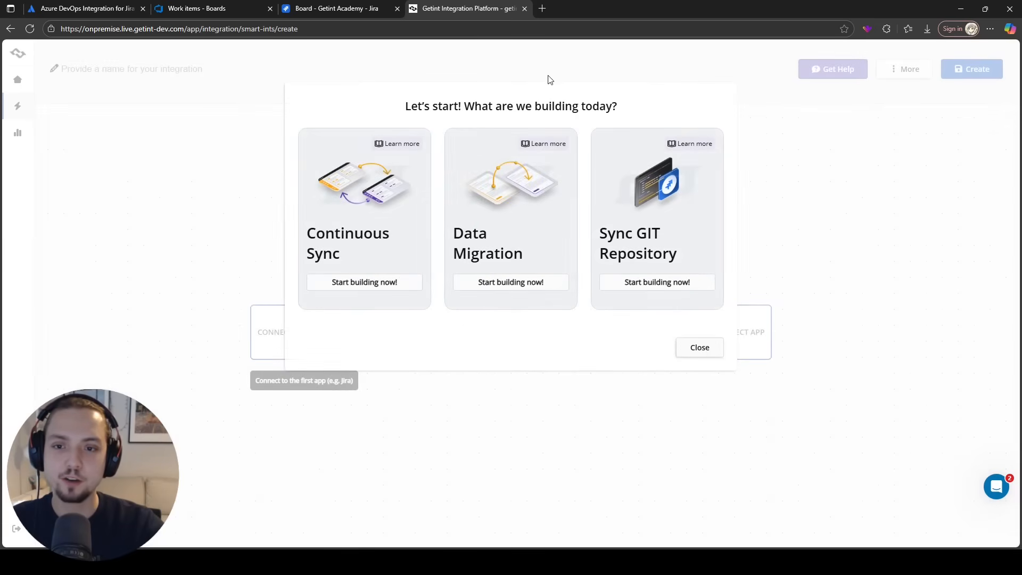
left_click(362, 189)
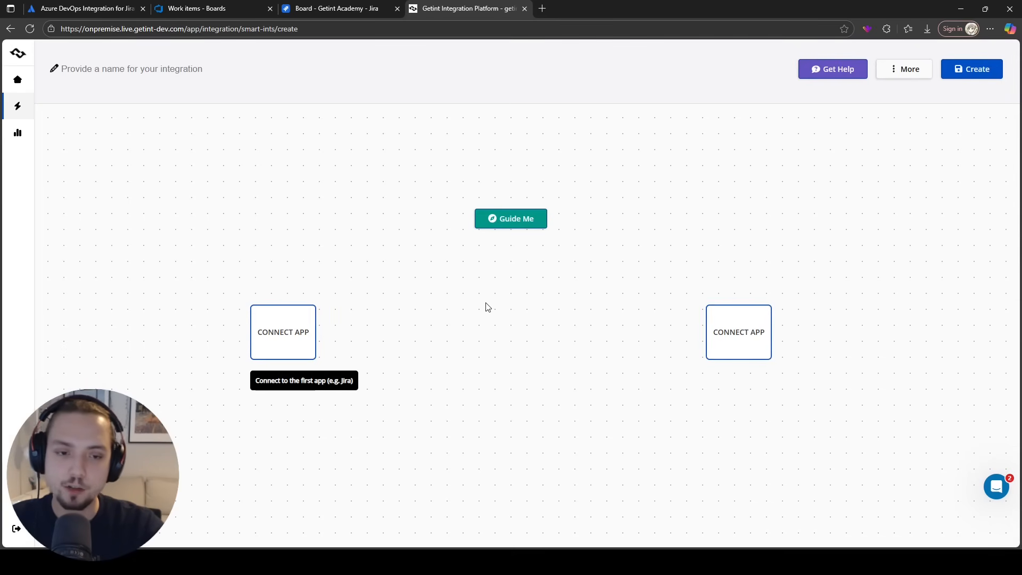
left_click(311, 327)
left_click(822, 276)
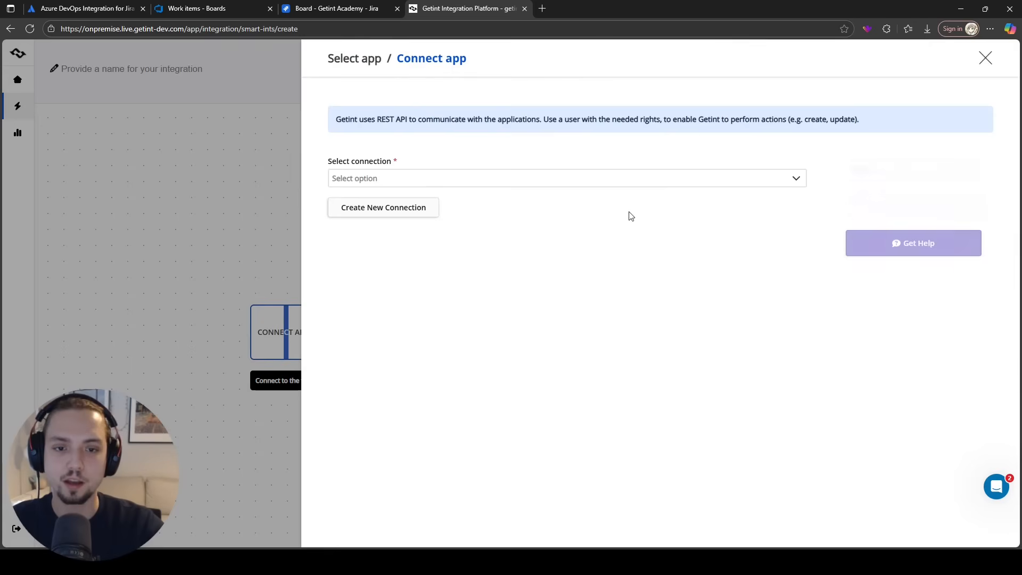
left_click(355, 213)
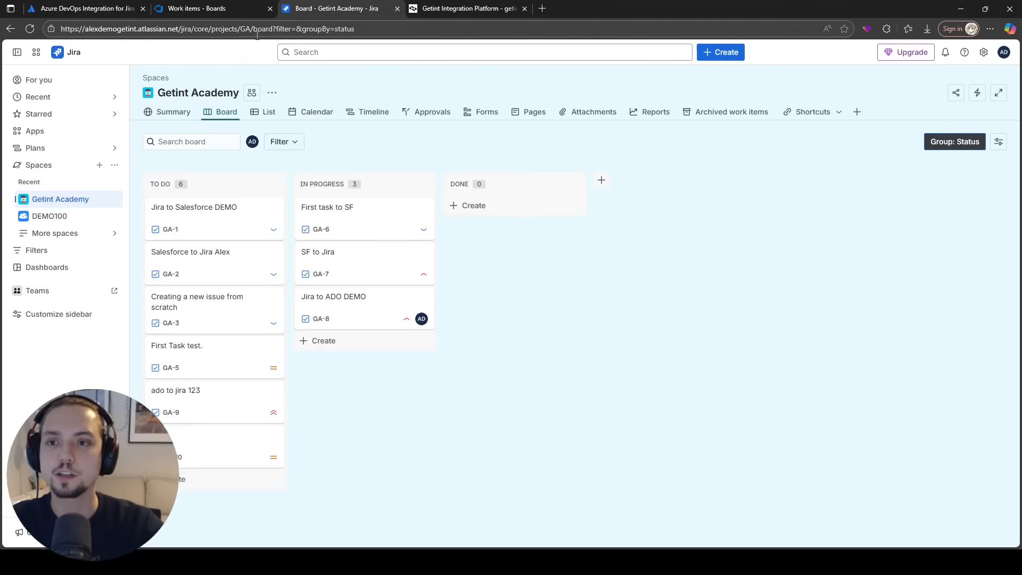
left_click(337, 9)
left_click_drag(179, 28, 54, 33)
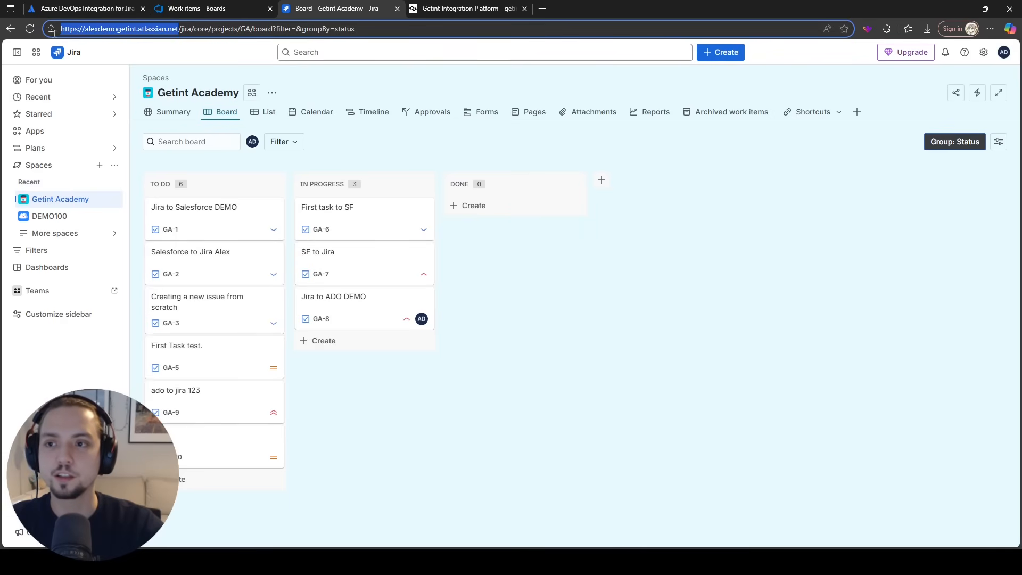
key("ctrl+c")
left_click(495, 10)
left_click(443, 223)
key("ctrl+v")
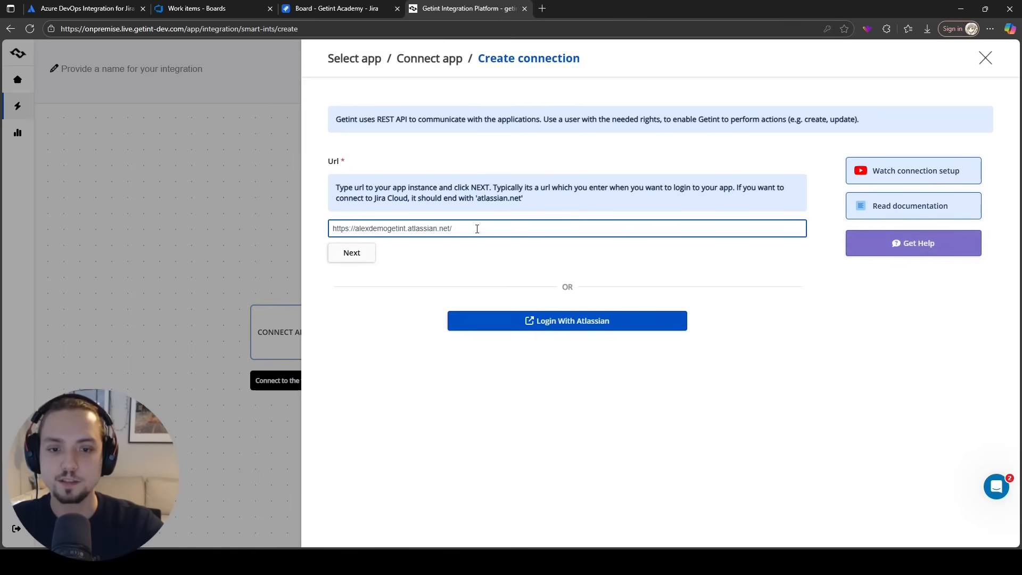
left_click(358, 255)
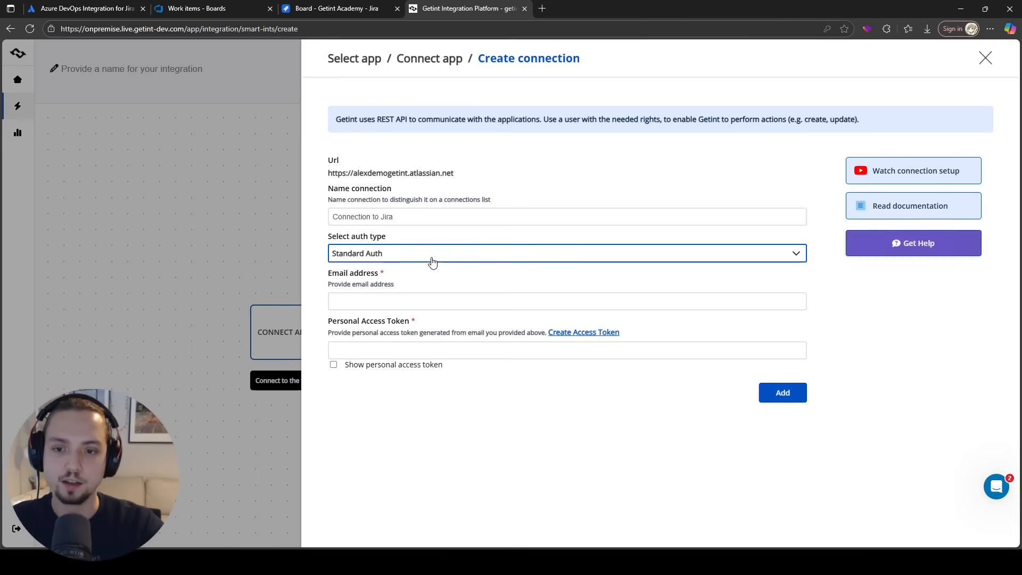
left_click(431, 256)
left_click(623, 293)
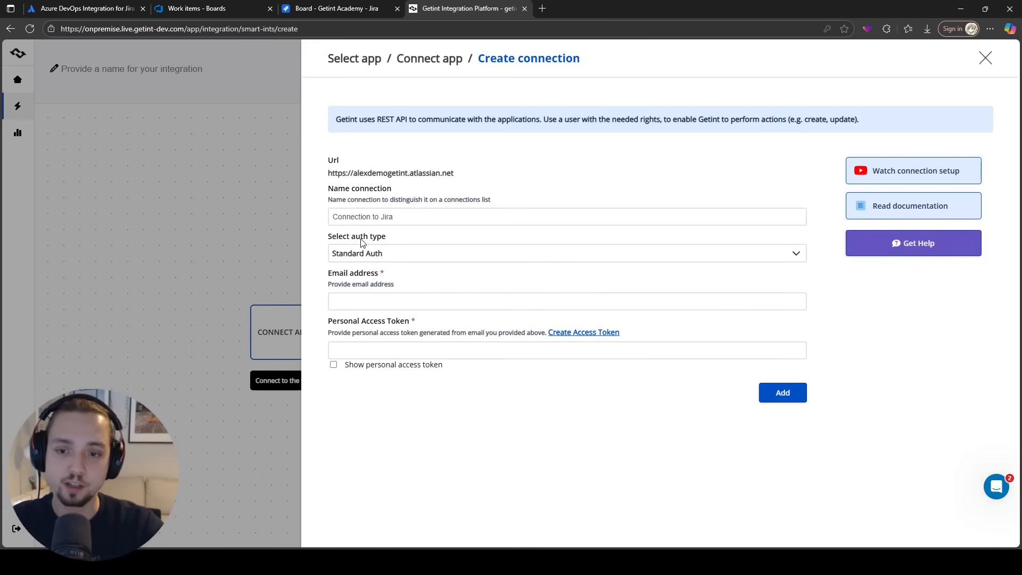
left_click(984, 58)
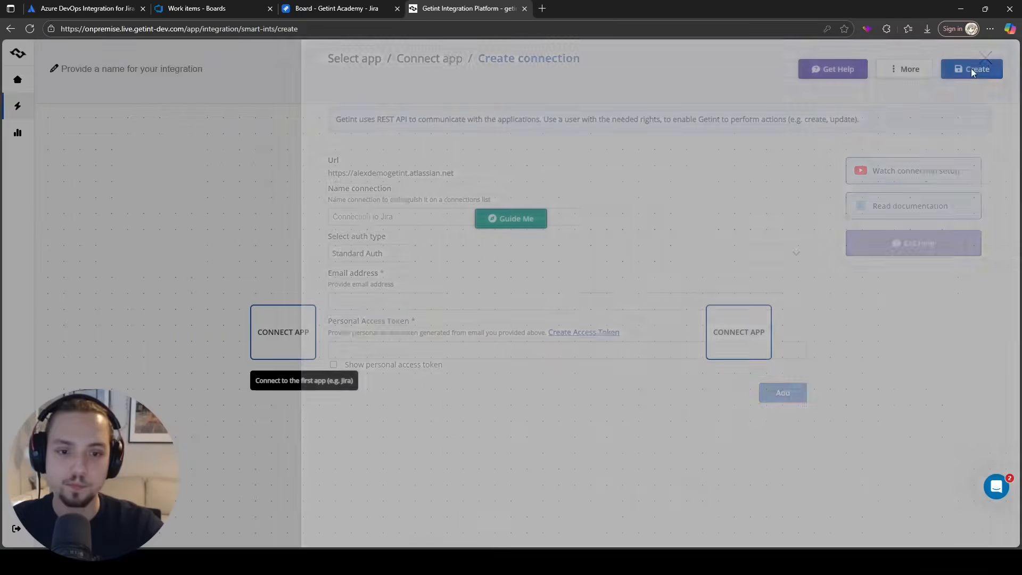
Step: Connect Jira as the integration's first app, using the saved Jira connection and selecting its project
left_click(298, 331)
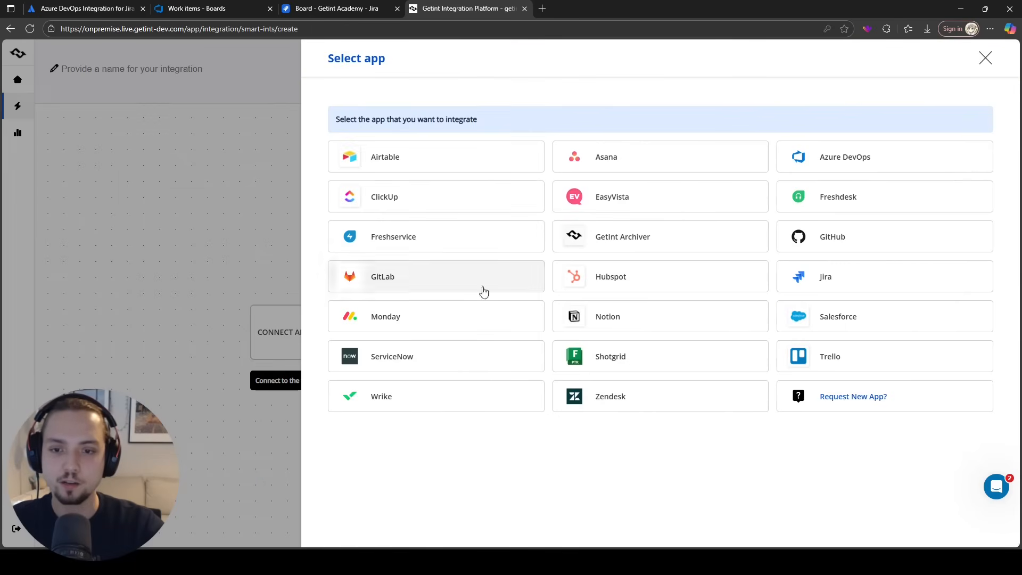
left_click(862, 295)
left_click(457, 178)
left_click(438, 236)
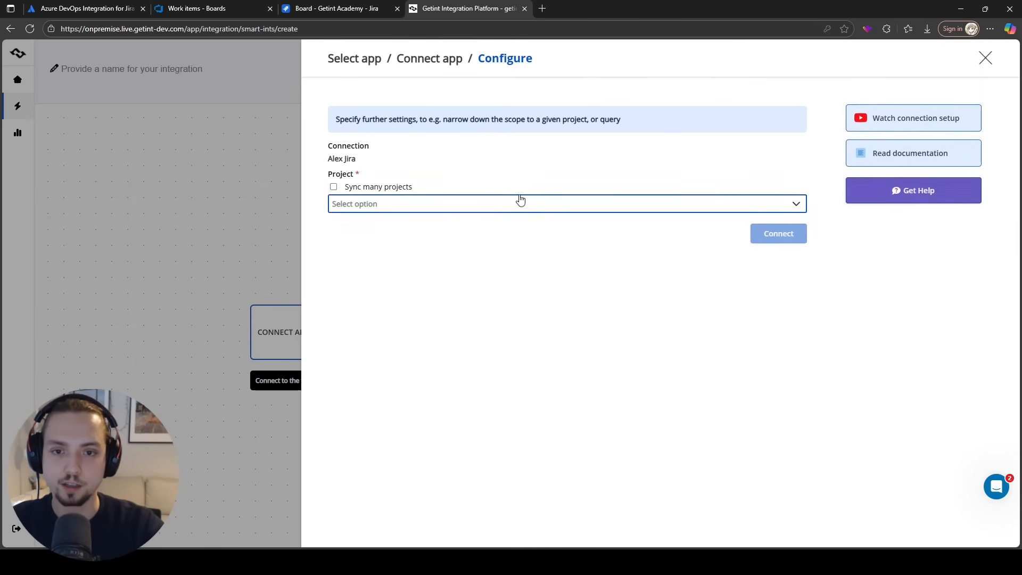
left_click(520, 203)
left_click(408, 269)
left_click(772, 211)
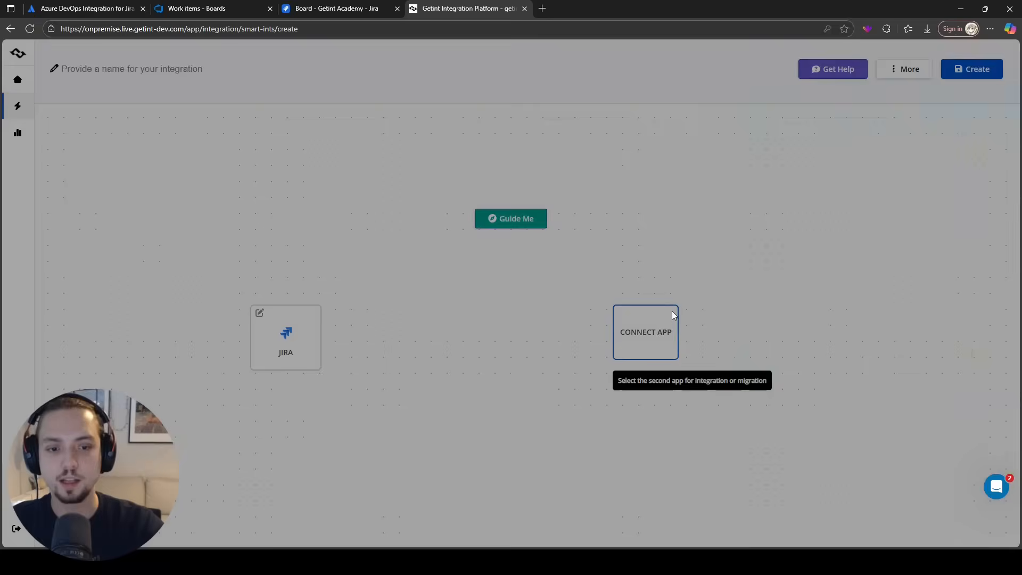
left_click(672, 312)
left_click(782, 157)
left_click(479, 181)
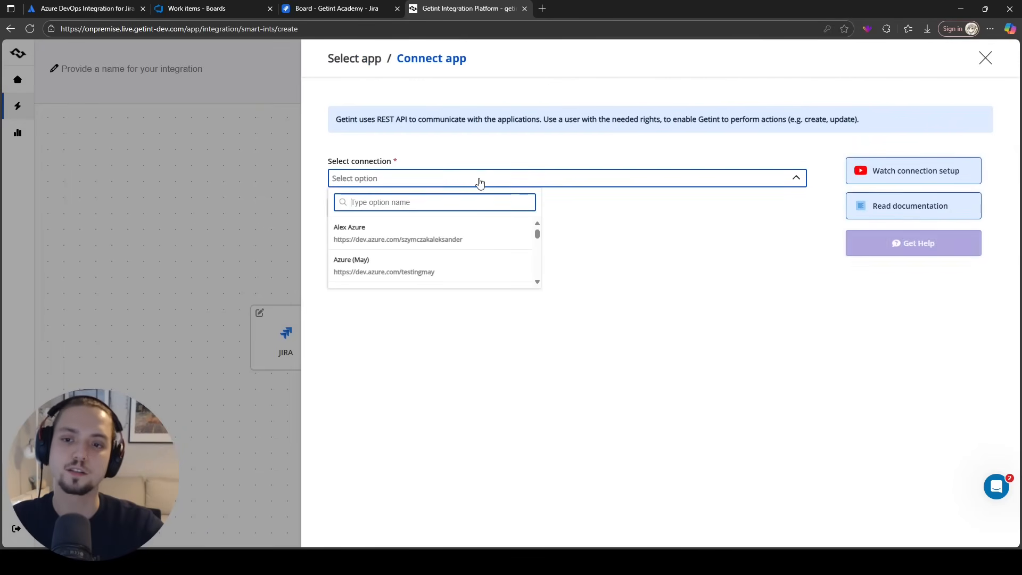
left_click(593, 255)
left_click(405, 212)
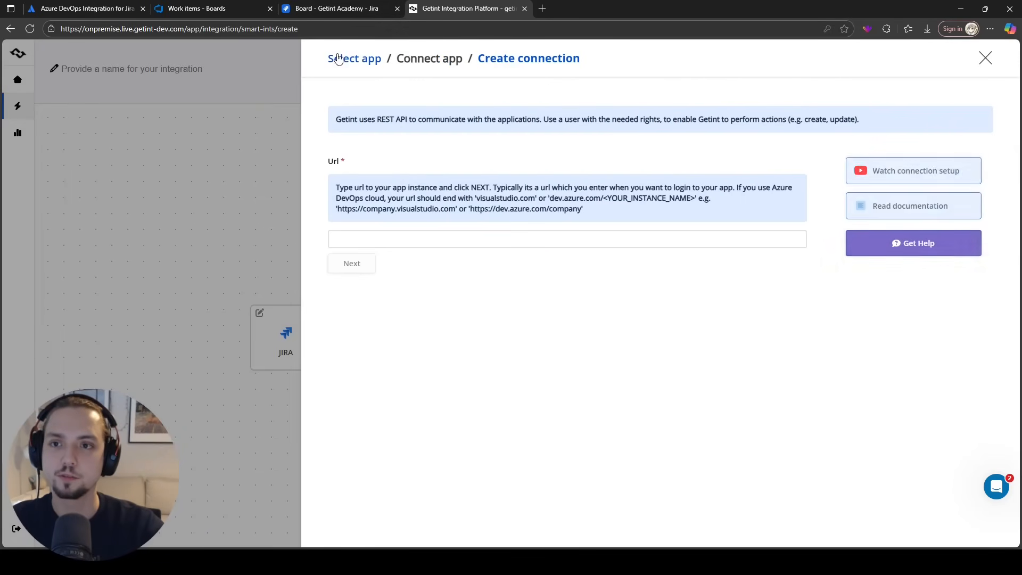
left_click(197, 8)
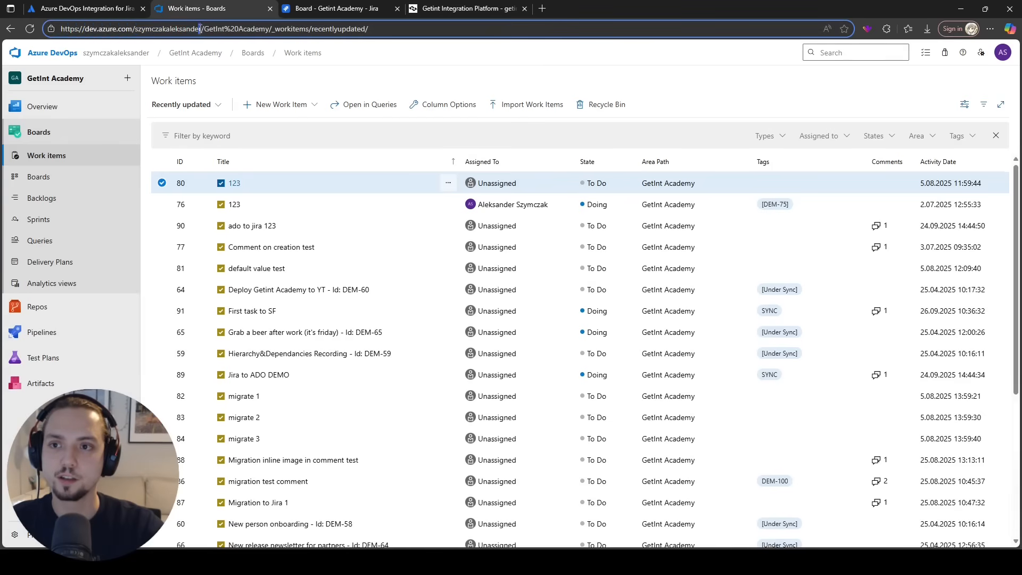
left_click_drag(200, 29, 21, 37)
key("ctrl+c")
left_click(481, 9)
left_click(420, 238)
key("ctrl+v")
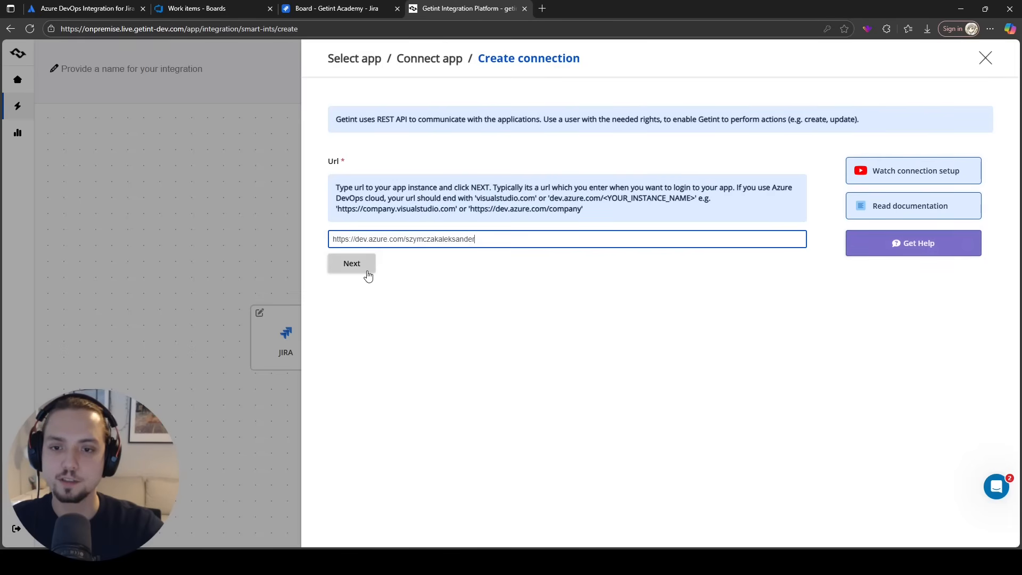
left_click(367, 274)
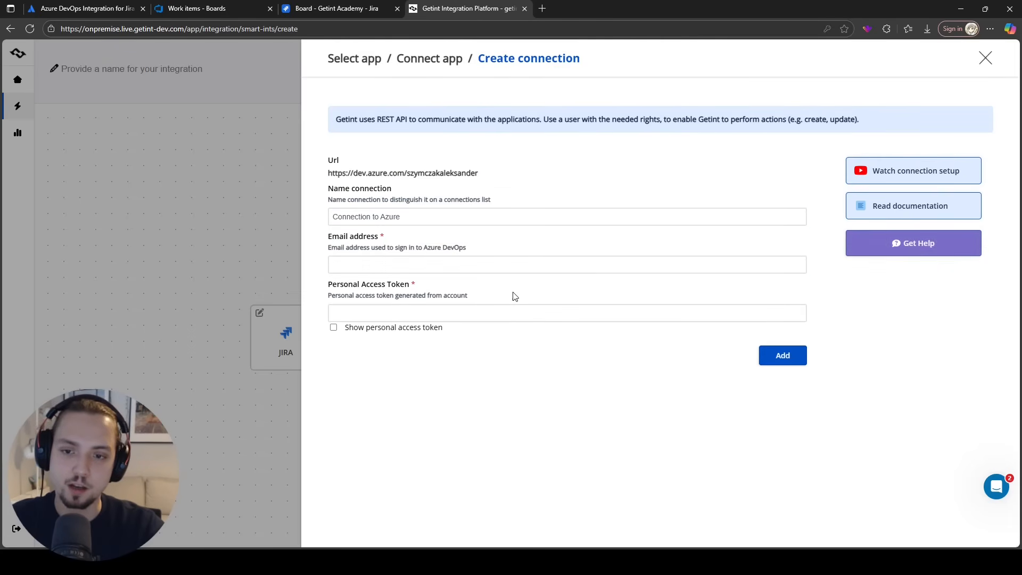
left_click(985, 59)
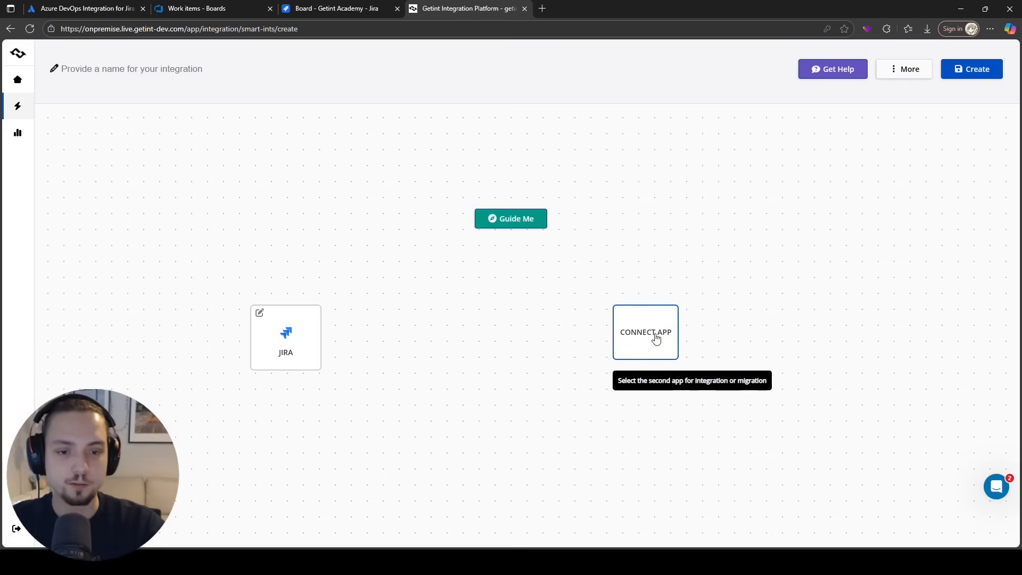
Step: Connect Azure DevOps as the second app, using the saved Azure connection and the GetInt Academy project
left_click(656, 339)
left_click(832, 161)
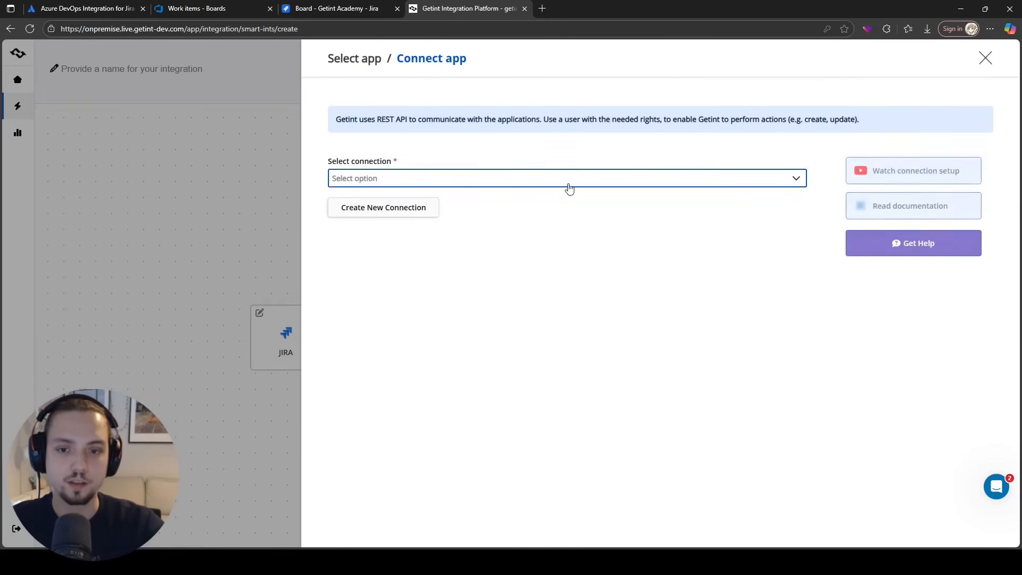
left_click(568, 185)
left_click(404, 239)
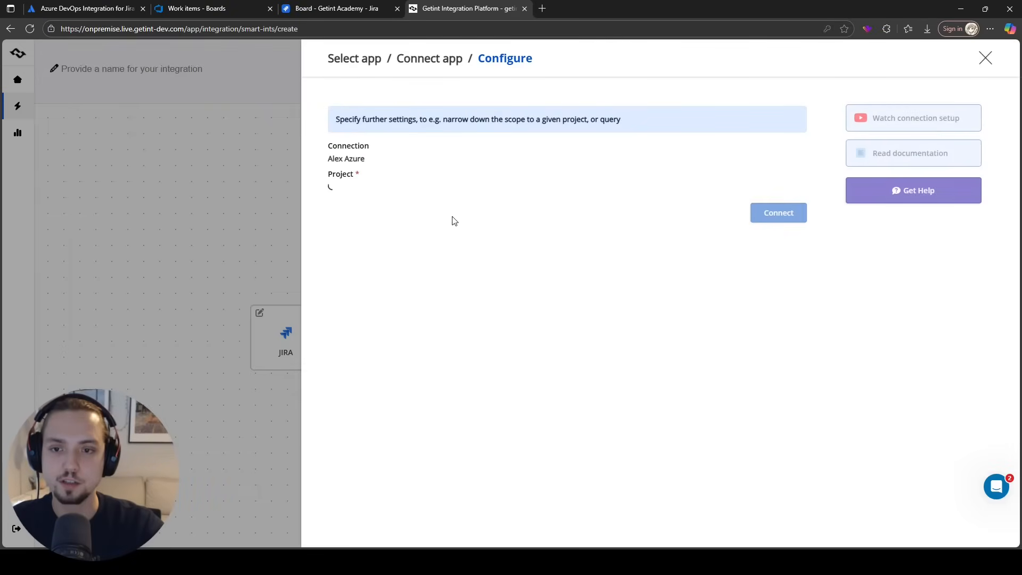
left_click(354, 205)
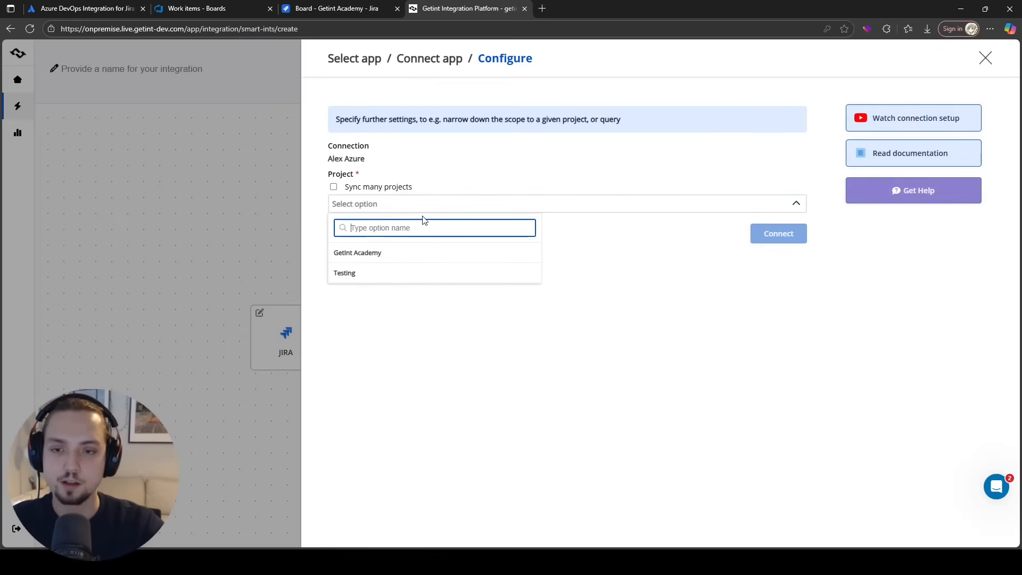
left_click(367, 260)
left_click(777, 233)
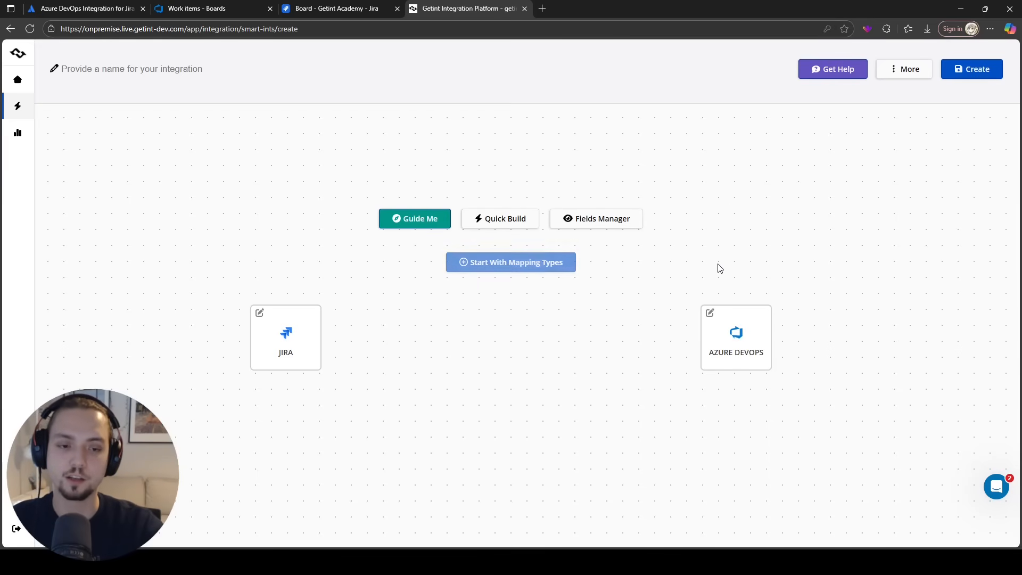
Step: Build the integration automatically with Quick Build and review the generated field mappings
left_click(492, 219)
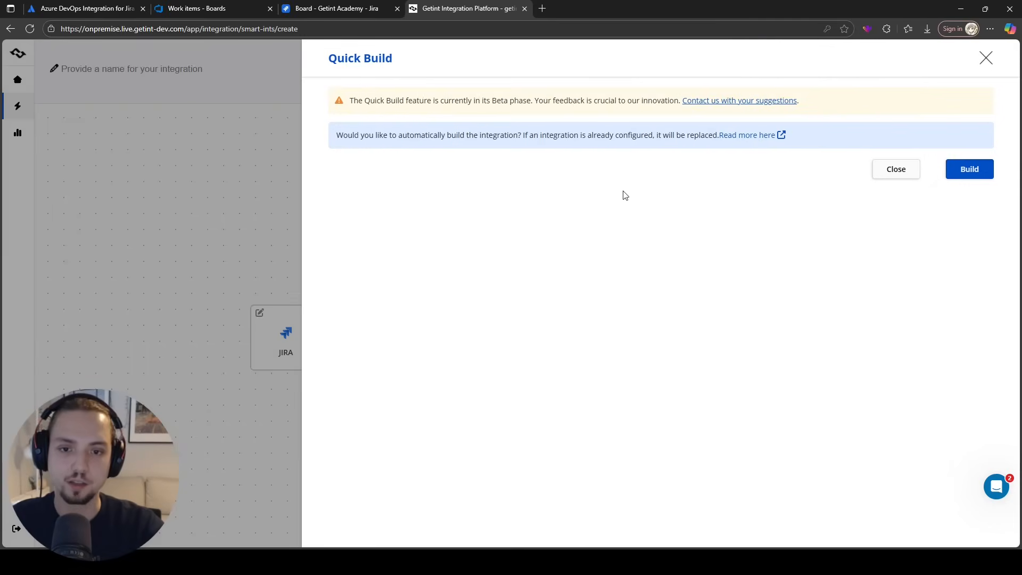
left_click(987, 174)
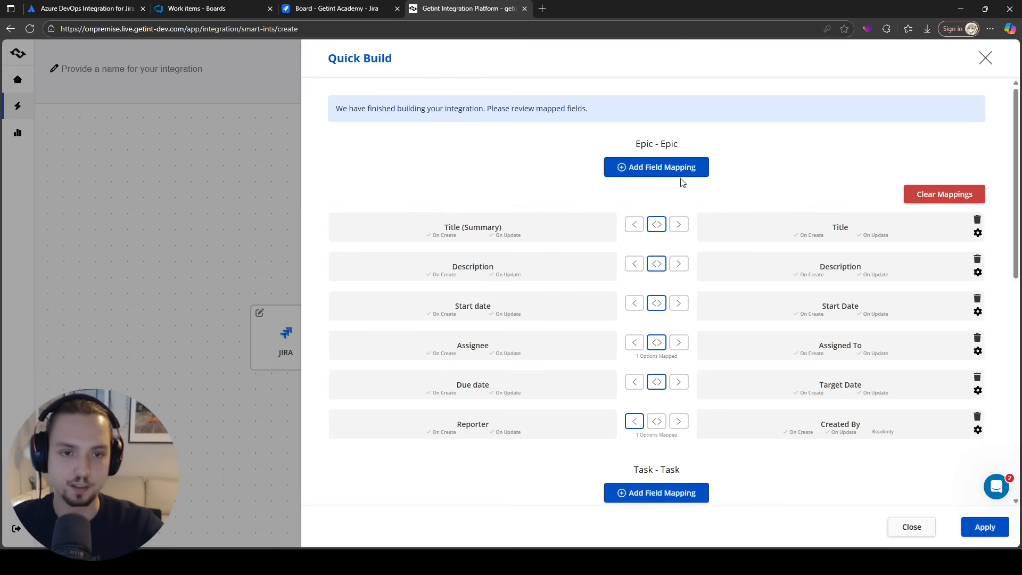
scroll(657, 266, "down", 9)
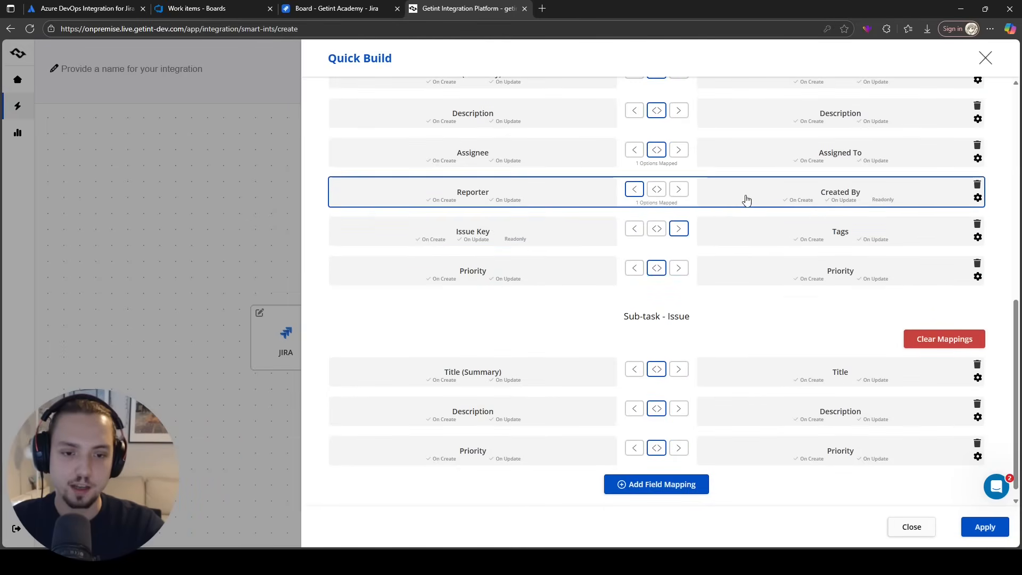
scroll(730, 325, "up", 10)
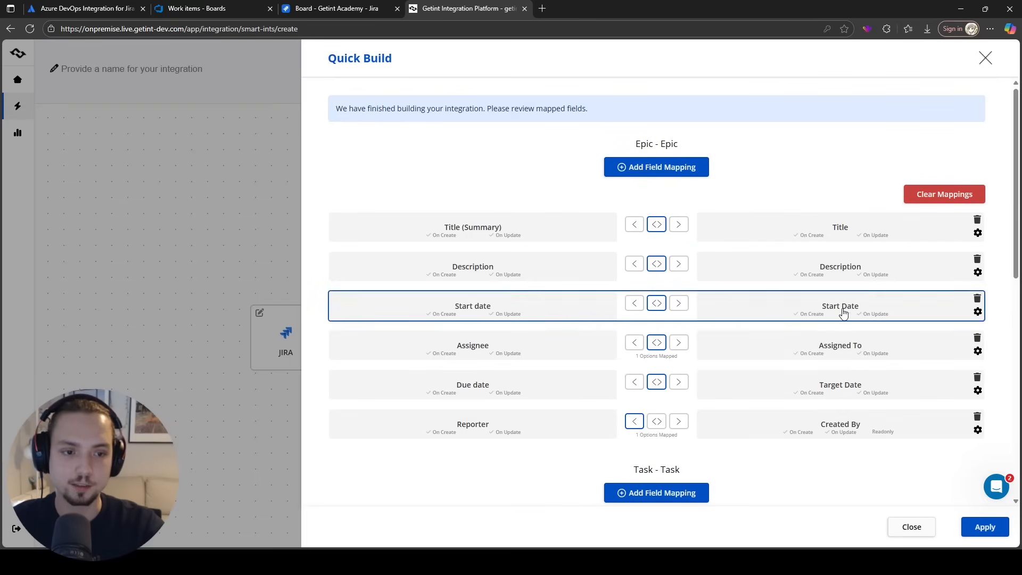
Step: In the Epic mapping's Assignee–Assigned To field, map the Jira demo user to the matching Azure DevOps user
scroll(797, 369, "down", 2)
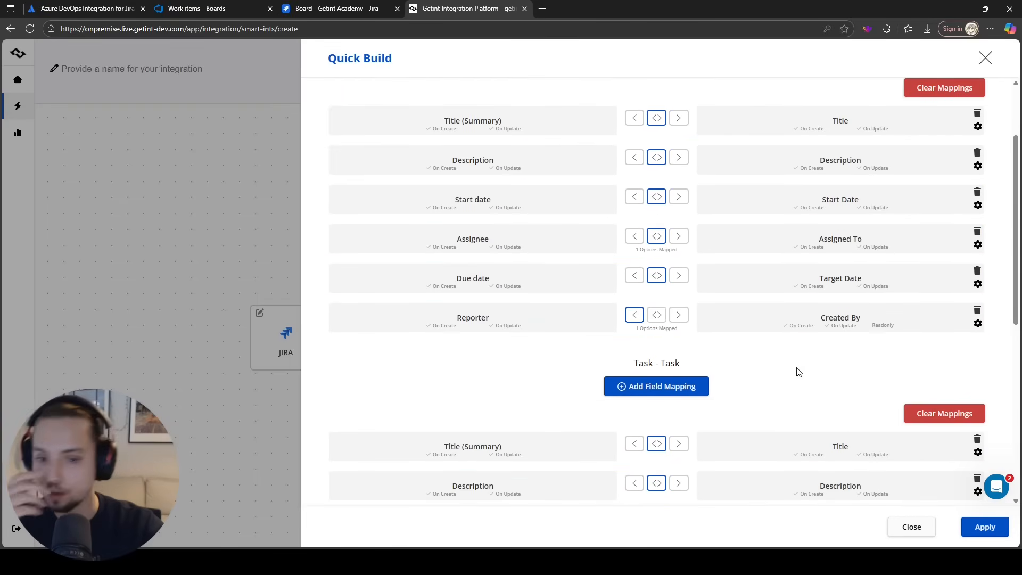
left_click(556, 249)
scroll(659, 314, "down", 2)
left_click(638, 334)
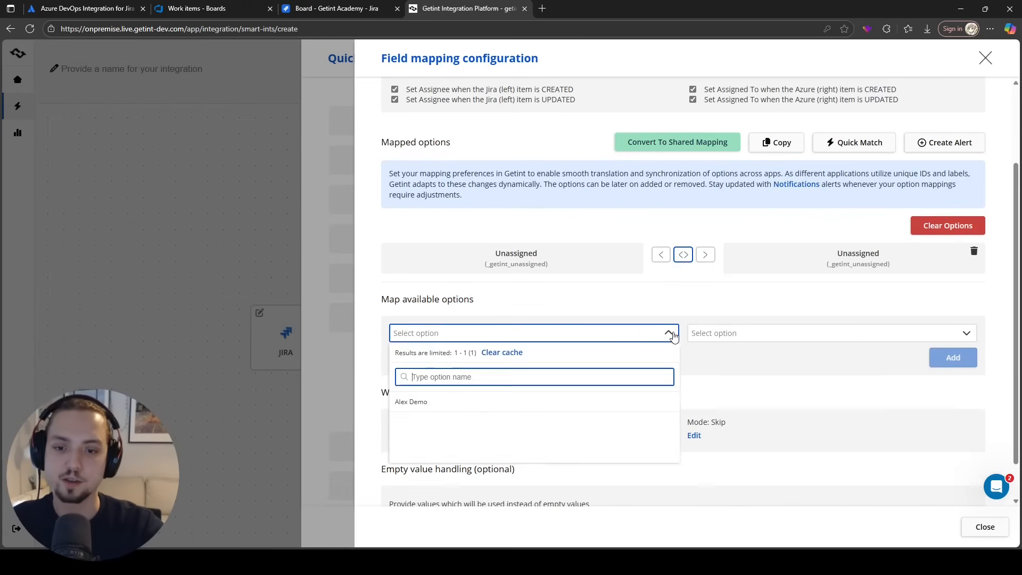
scroll(532, 351, "down", 1)
left_click(502, 366)
left_click(715, 267)
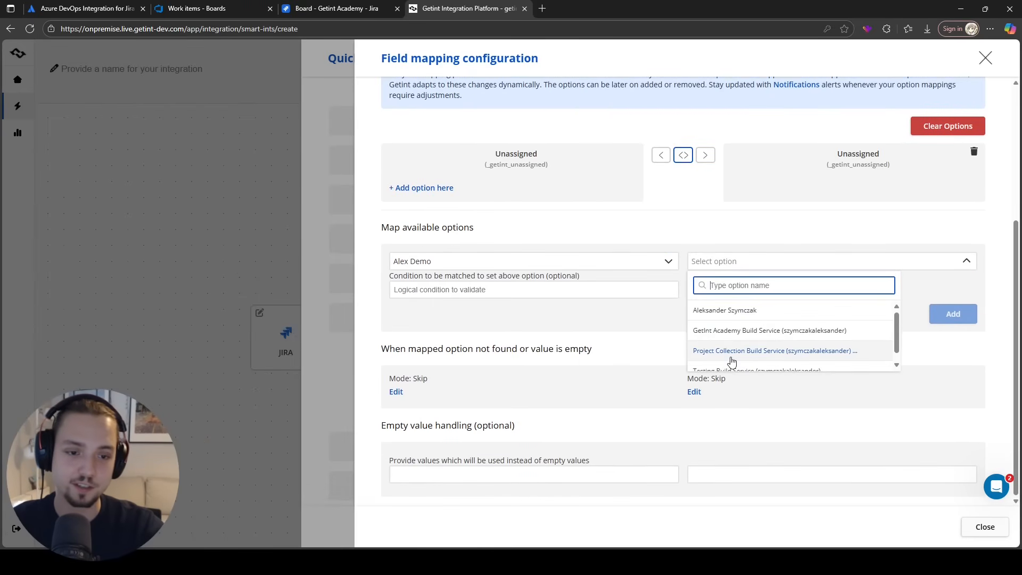
left_click(737, 318)
left_click(951, 313)
scroll(789, 345, "up", 3)
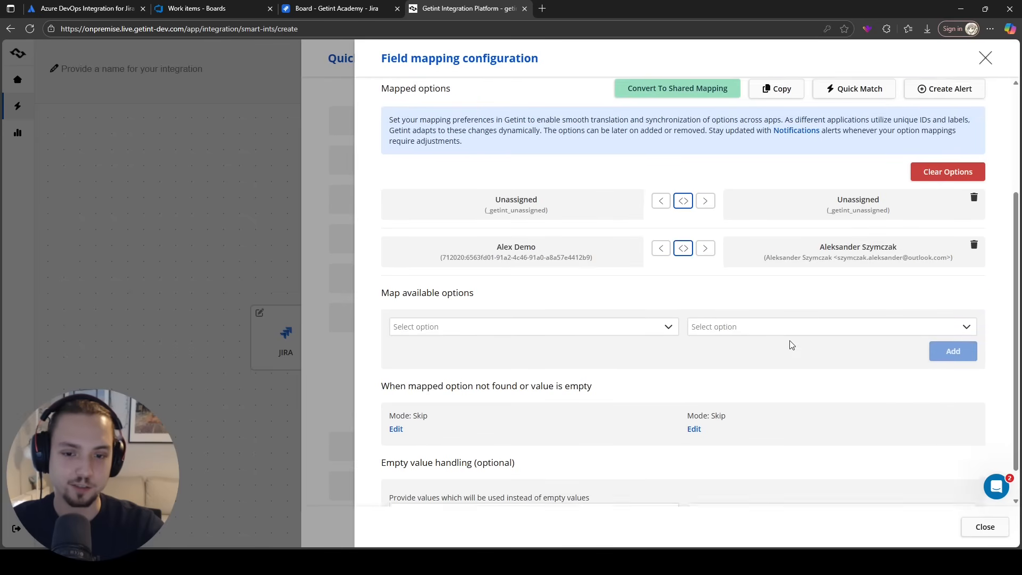
left_click(967, 525)
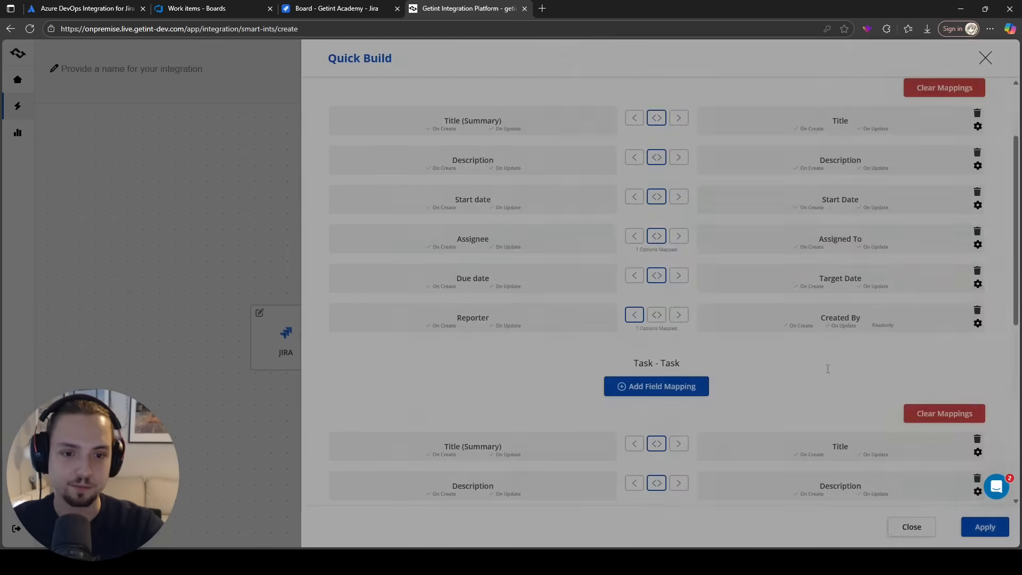
Step: In the Task mapping's Assignee–Assigned To field, map the Jira demo user to the matching Azure DevOps user
scroll(563, 319, "down", 3)
left_click(595, 352)
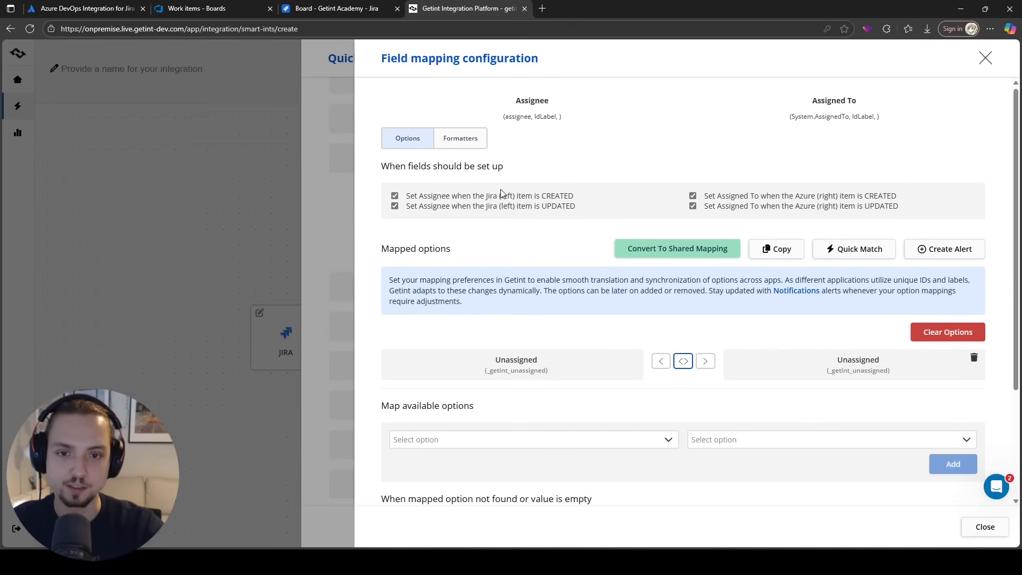
left_click(570, 441)
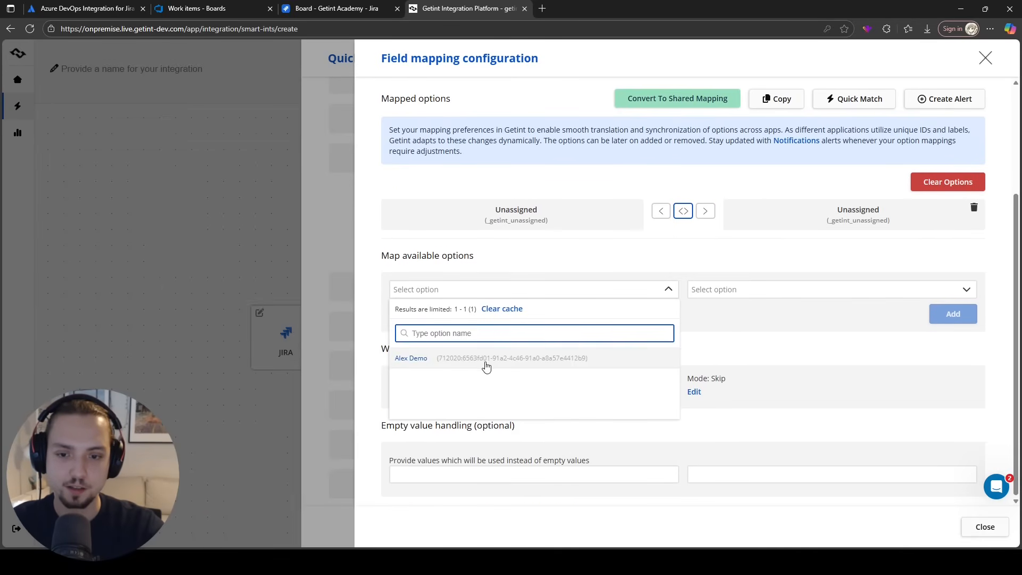
left_click(564, 359)
left_click(759, 266)
left_click(742, 326)
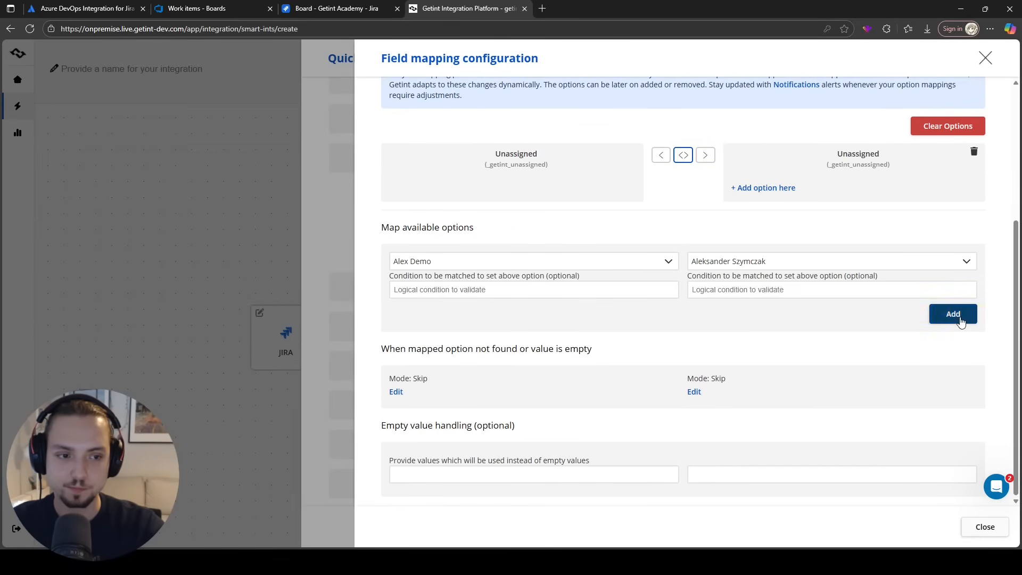
left_click(956, 317)
left_click(988, 526)
Step: Review the generated field mappings, including the Task mapping's Priority options, and apply the Quick Build configuration
scroll(729, 394, "up", 5)
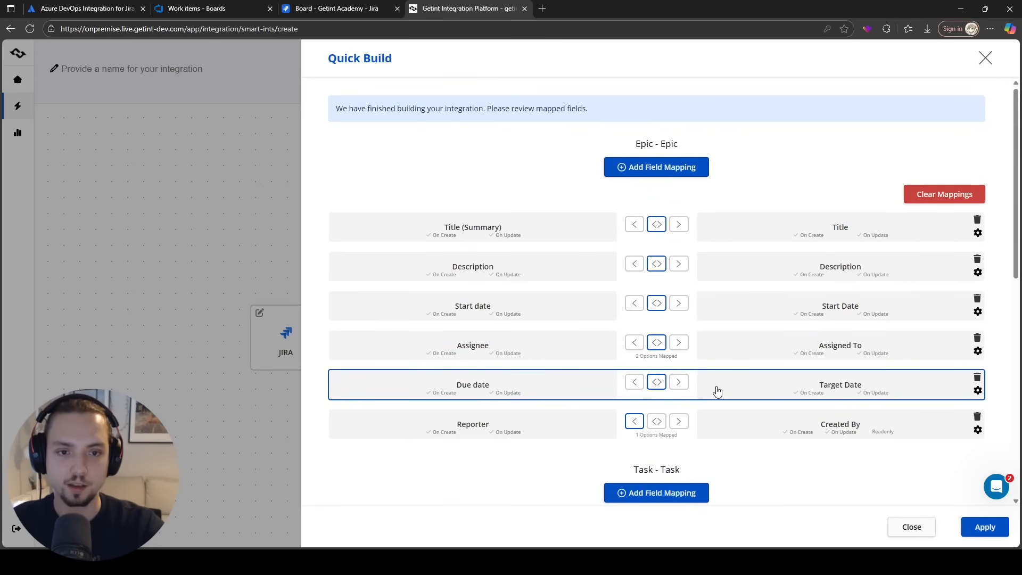
scroll(717, 391, "down", 10)
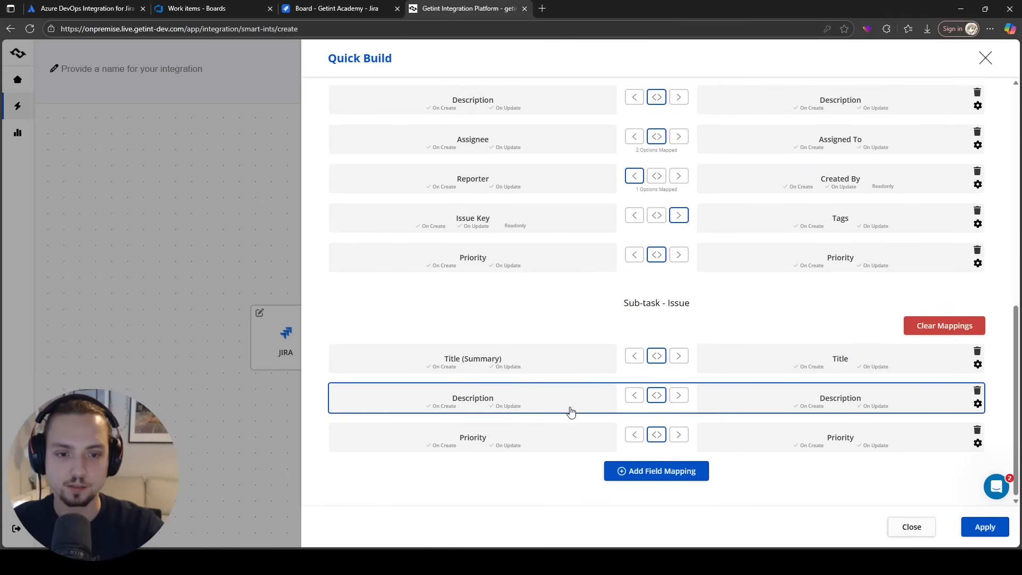
scroll(570, 411, "up", 5)
scroll(650, 420, "down", 4)
scroll(655, 425, "up", 2)
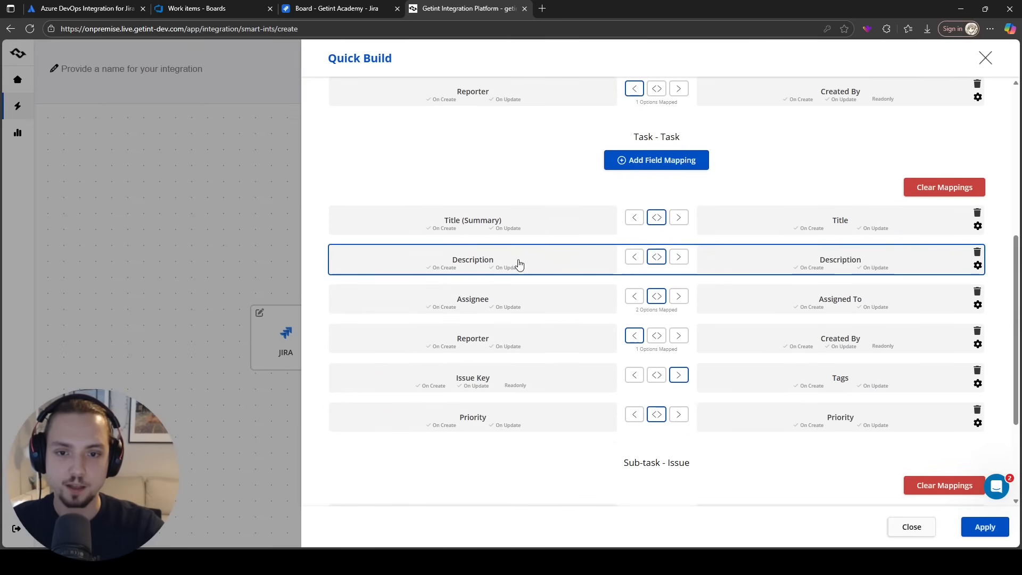
left_click(544, 414)
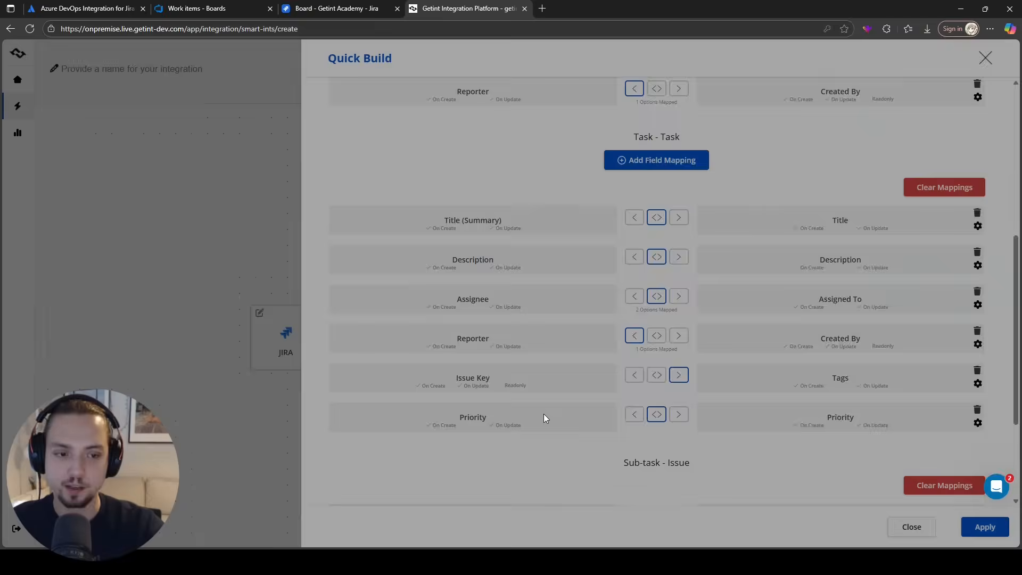
scroll(626, 295, "down", 3)
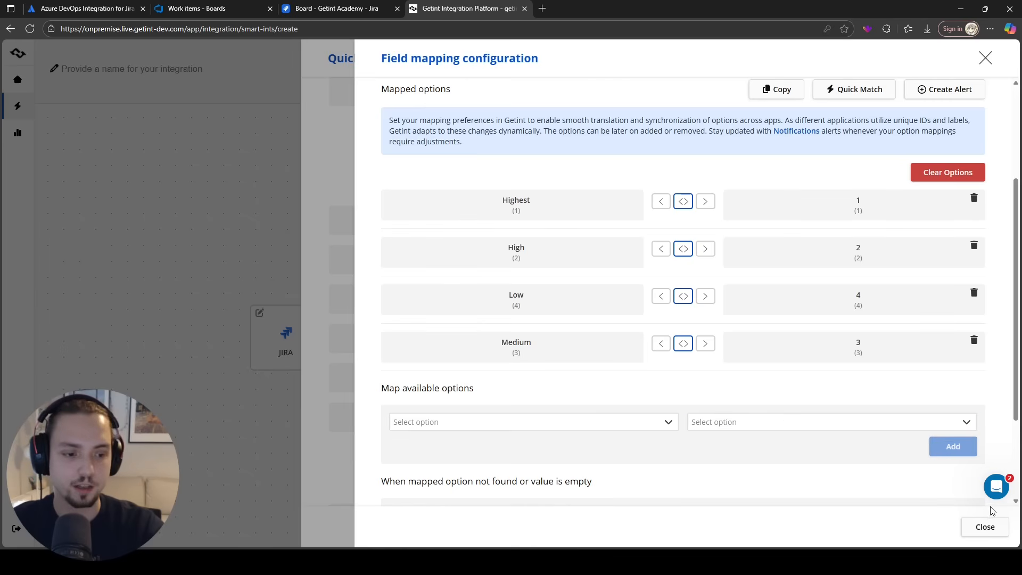
left_click(985, 525)
scroll(838, 425, "up", 6)
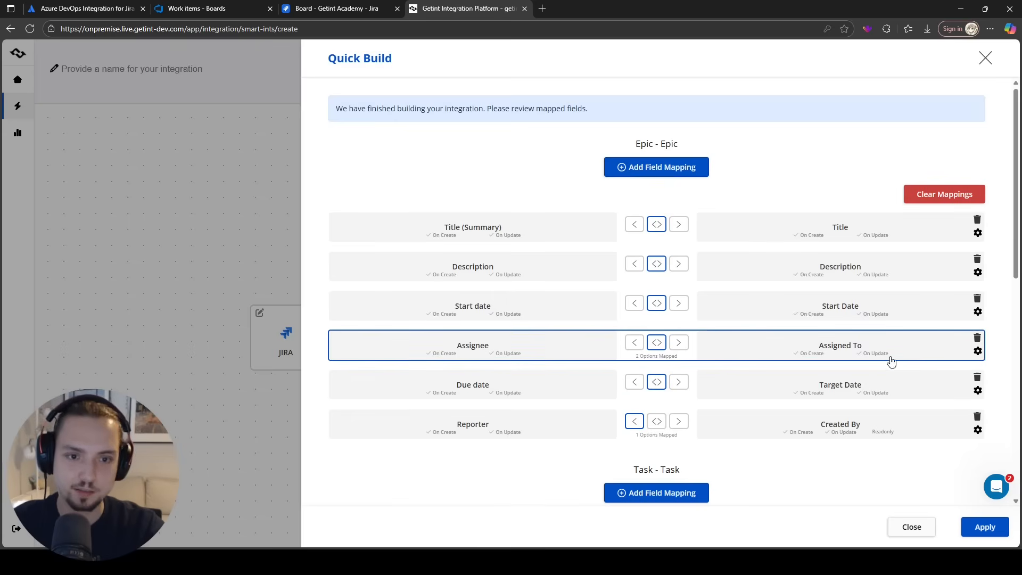
left_click(977, 522)
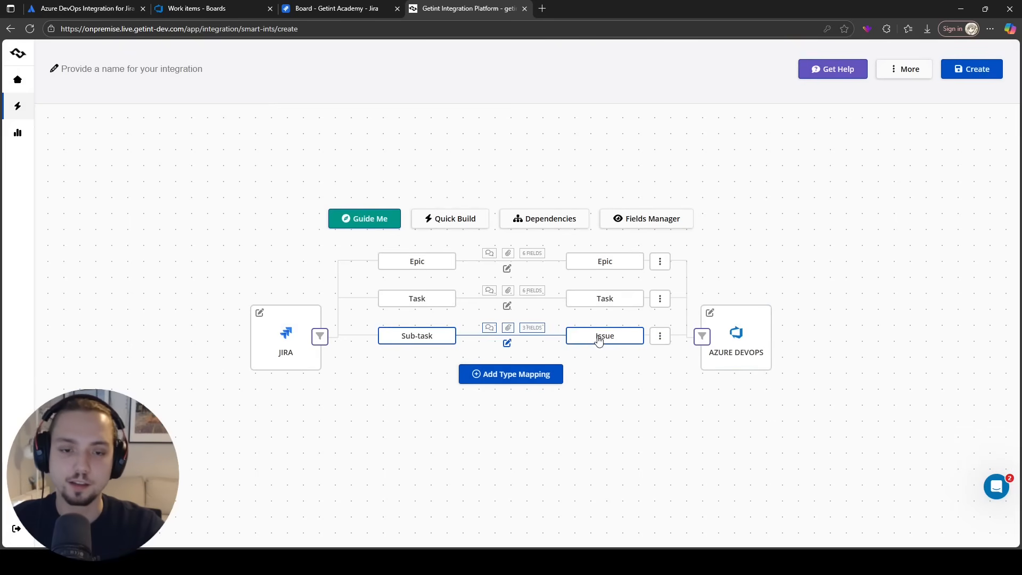
Step: Examine the Epic–Epic type mapping's status pairs and check for further Jira statuses available to map
left_click(607, 262)
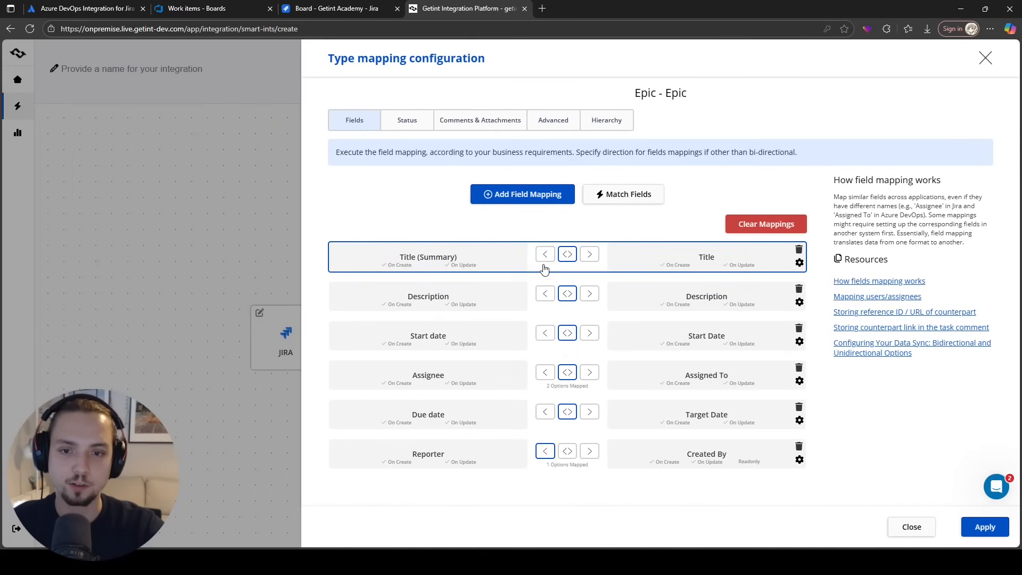
left_click(409, 125)
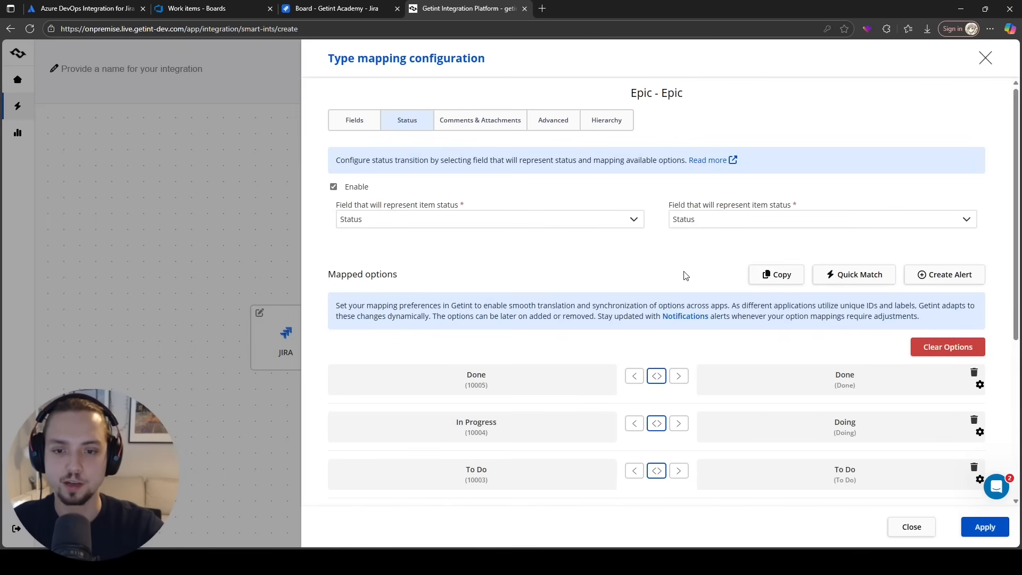
scroll(692, 279, "down", 3)
left_click(707, 391)
left_click(623, 390)
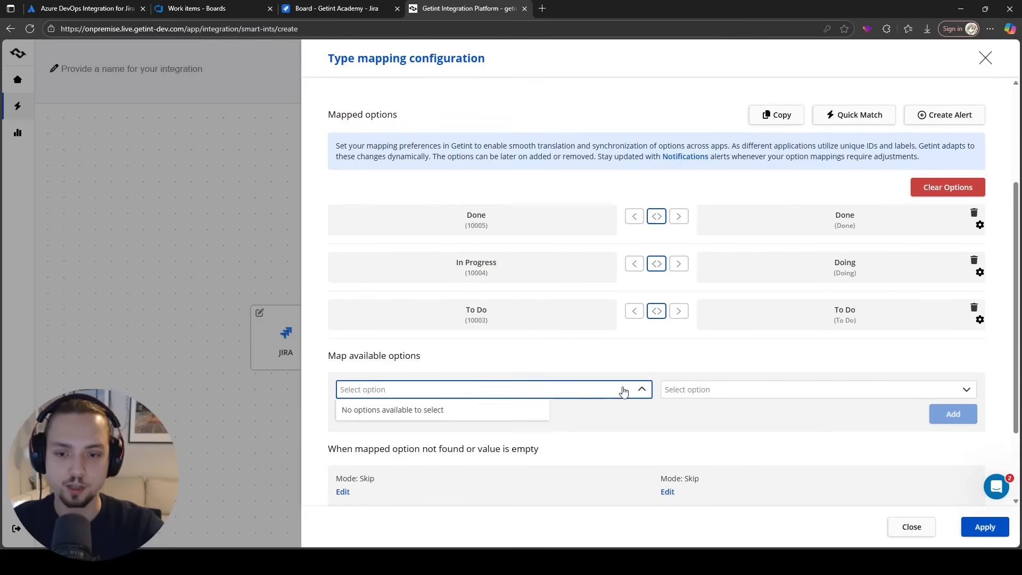
left_click(655, 378)
scroll(655, 377, "up", 3)
scroll(686, 326, "down", 1)
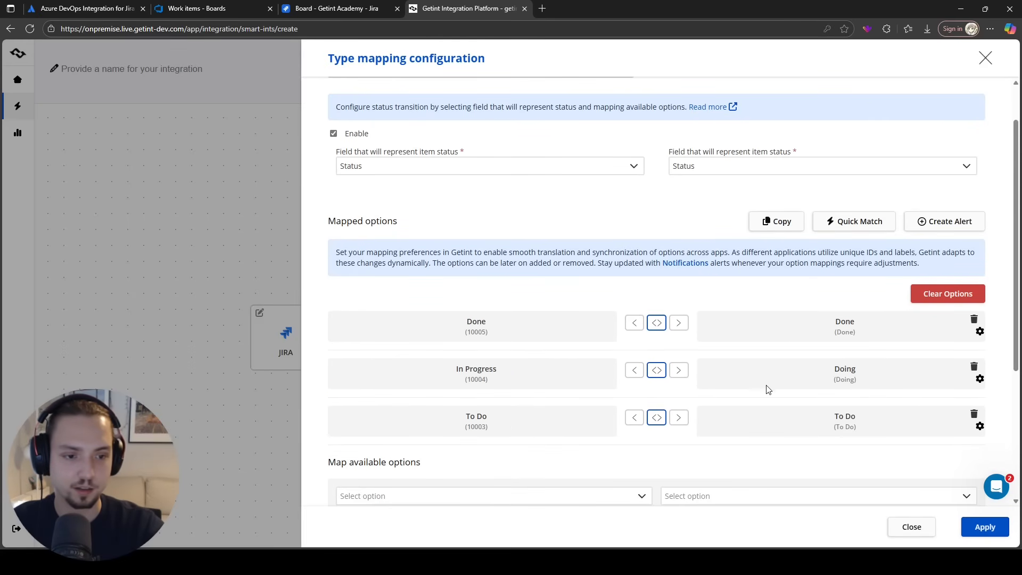
scroll(655, 323, "up", 2)
Step: Review the Epic mapping's comment and attachment synchronization settings, check its hierarchy section, and apply the Epic mapping
left_click(516, 133)
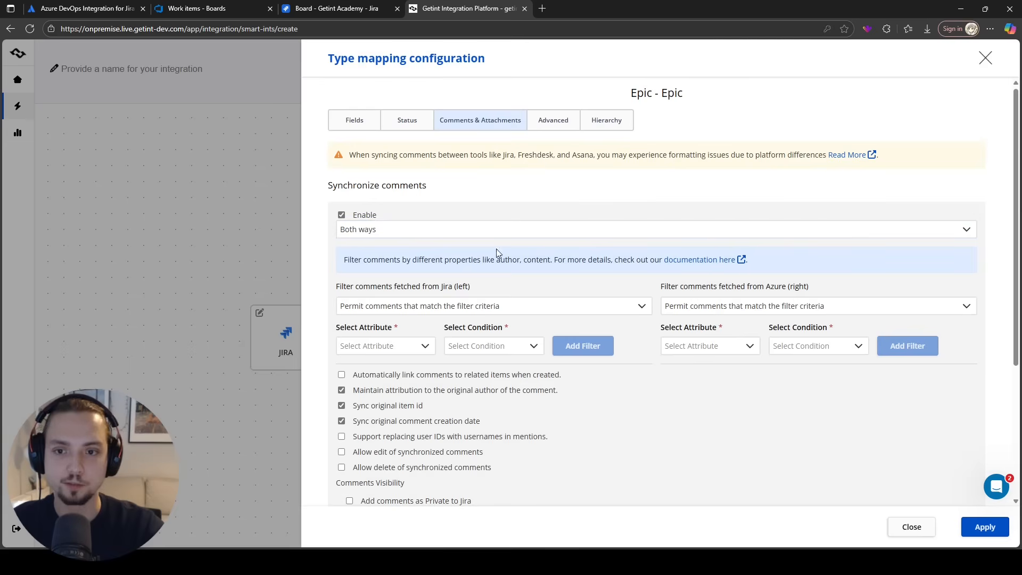
scroll(727, 247, "down", 3)
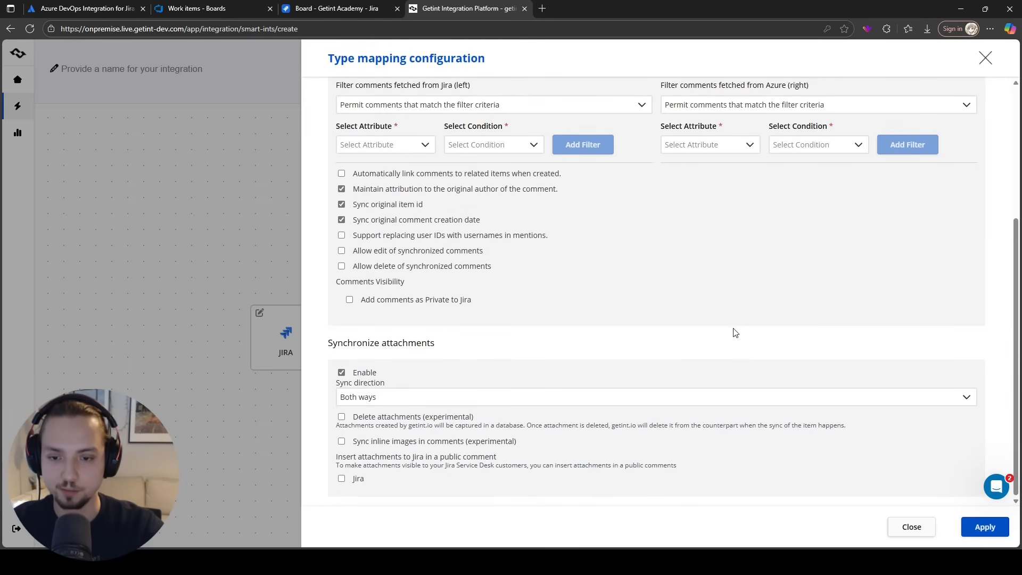
scroll(768, 327, "up", 3)
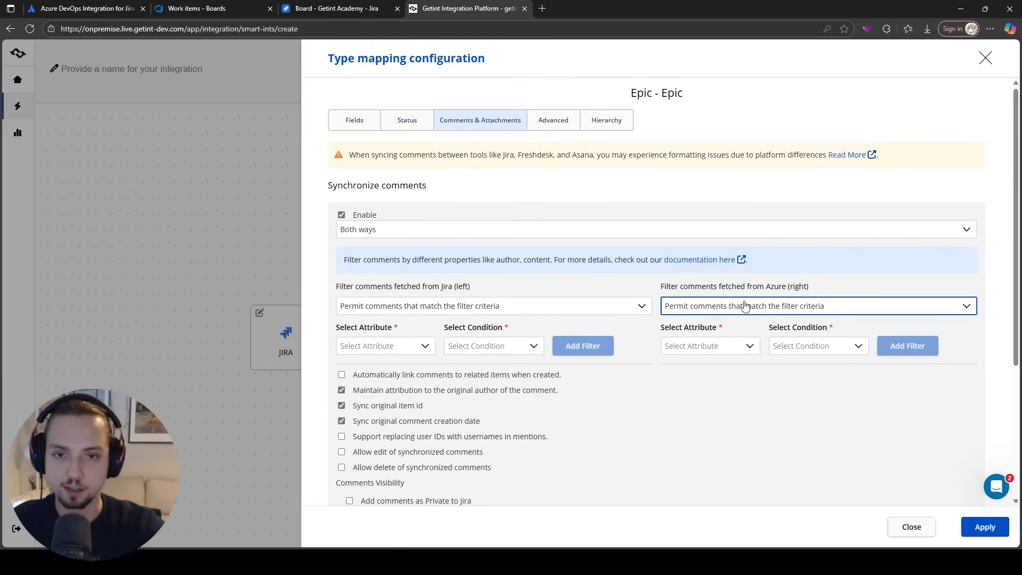
left_click(602, 126)
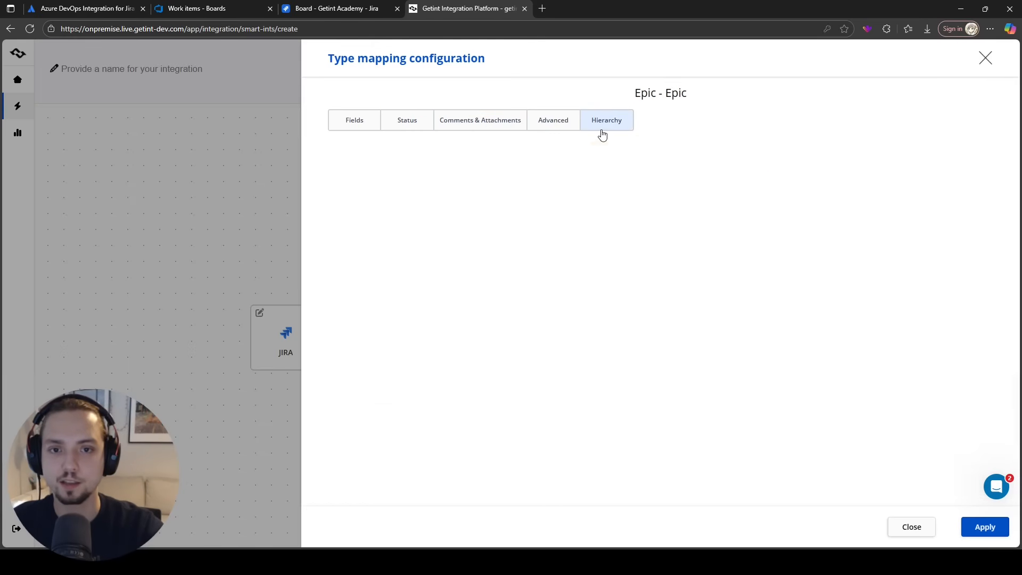
left_click(980, 522)
Step: Enable Epic and Subtasks relationship sync for Task–Task, with Epics using Parent Link (NextGen projects) in Jira and Create Parent/Child link in Azure
left_click(624, 298)
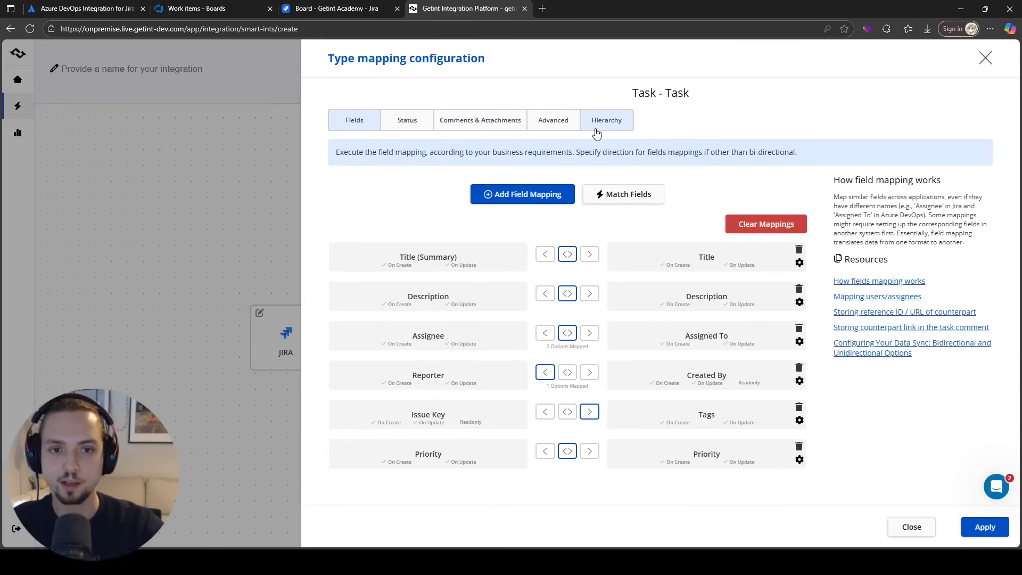
left_click(596, 133)
left_click(341, 218)
left_click(343, 372)
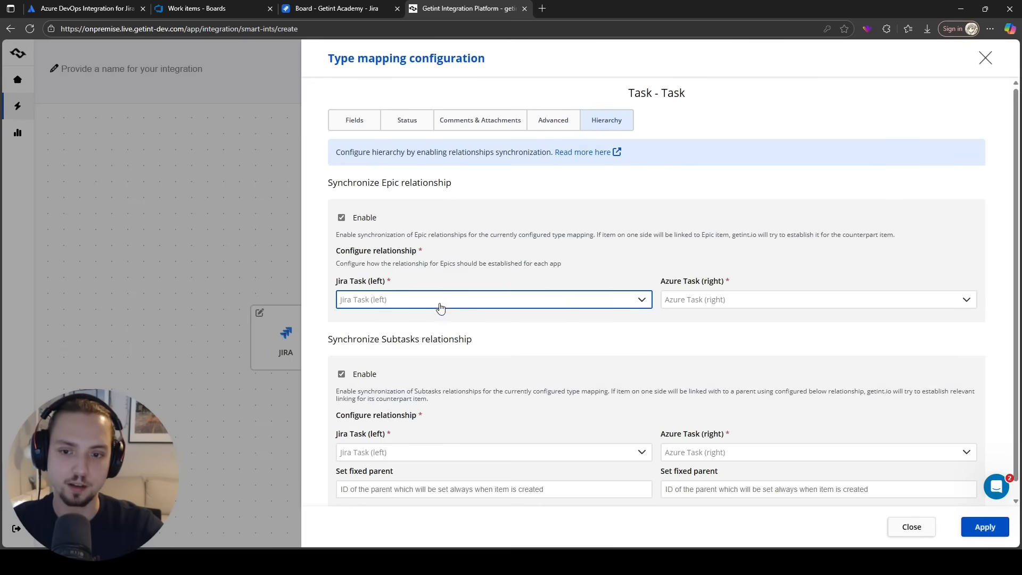
left_click(440, 308)
left_click(410, 347)
left_click(694, 301)
left_click(692, 347)
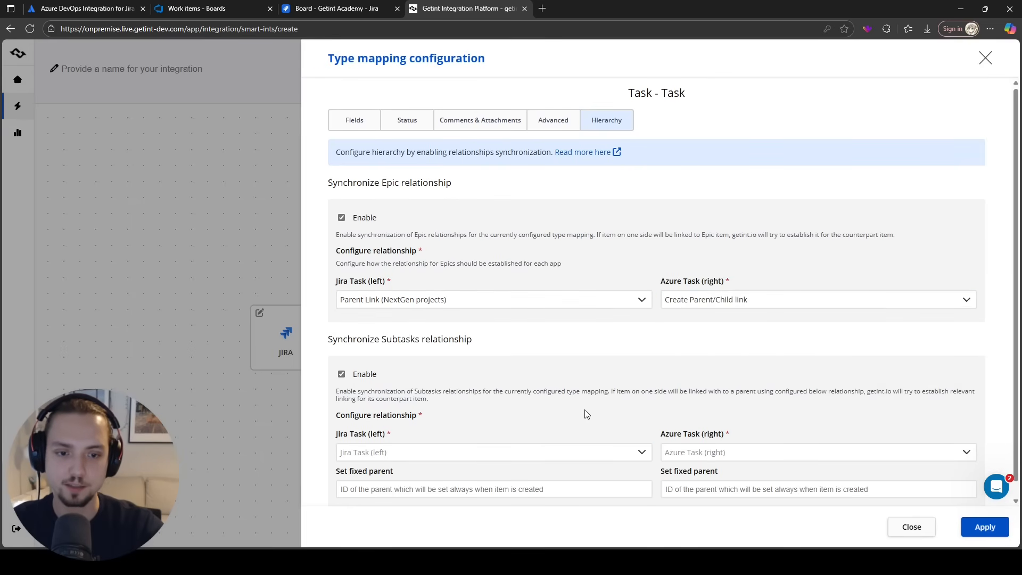
Step: Set the Task mapping's Subtasks relationship to Parent Link for both Jira and Azure, and apply the configuration
left_click(577, 452)
left_click(440, 500)
left_click(694, 452)
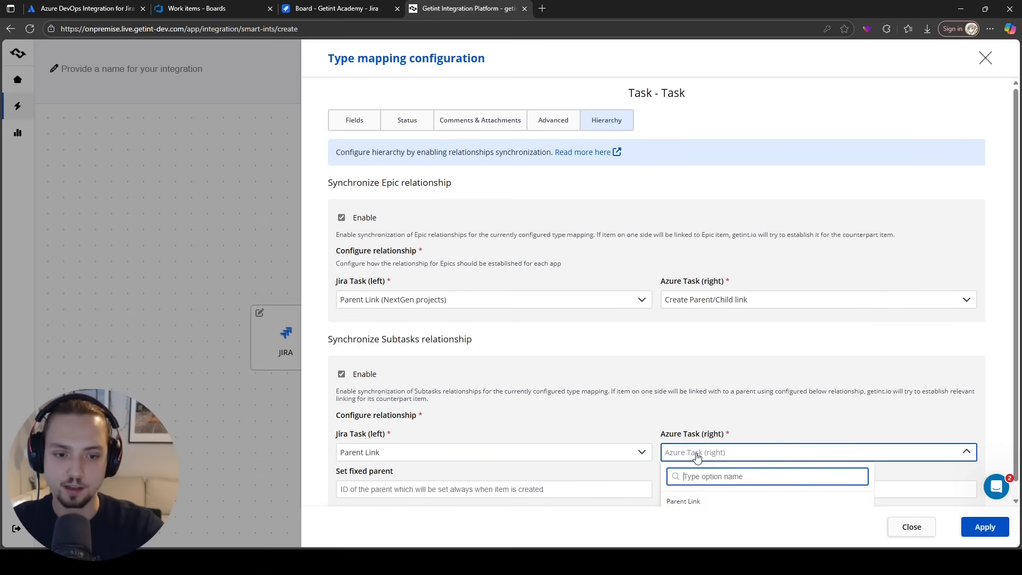
left_click(681, 500)
left_click(984, 527)
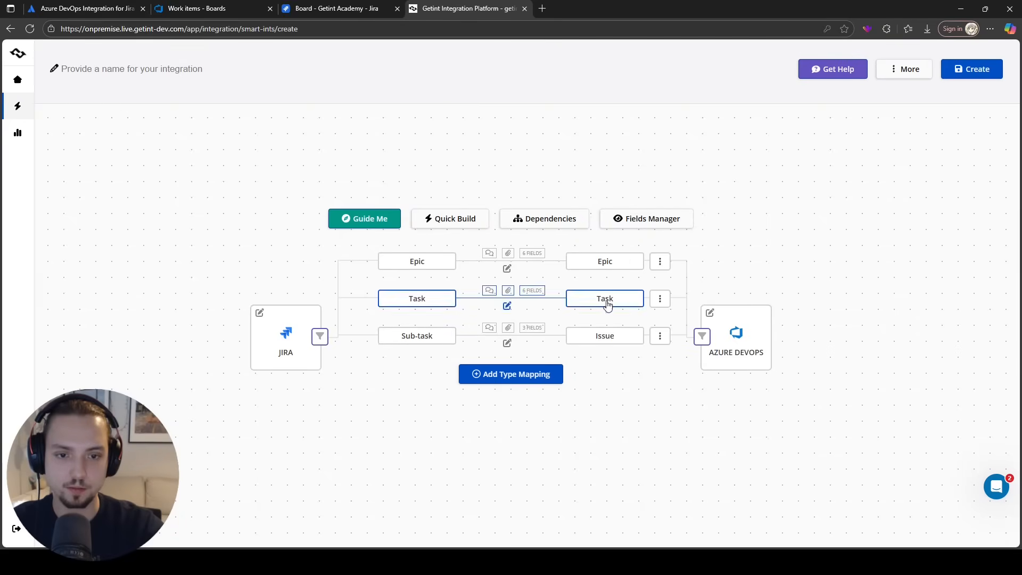
Step: Enable Epic and Subtasks relationship sync for Sub-task–Issue, with Epics using Parent Link (NextGen projects) in Jira and Create Parent/Child link in Azure
left_click(602, 337)
left_click(603, 130)
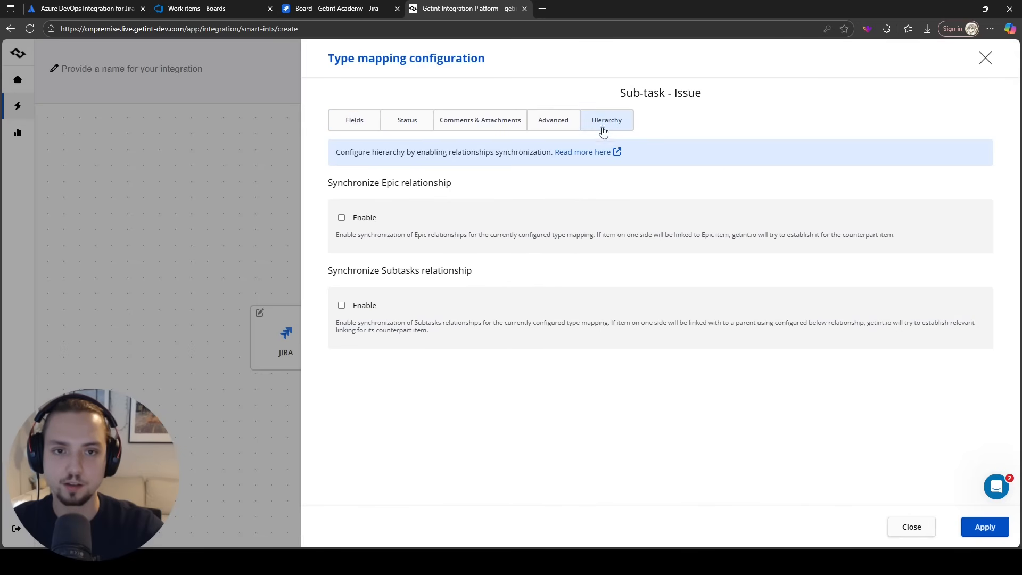
left_click(416, 220)
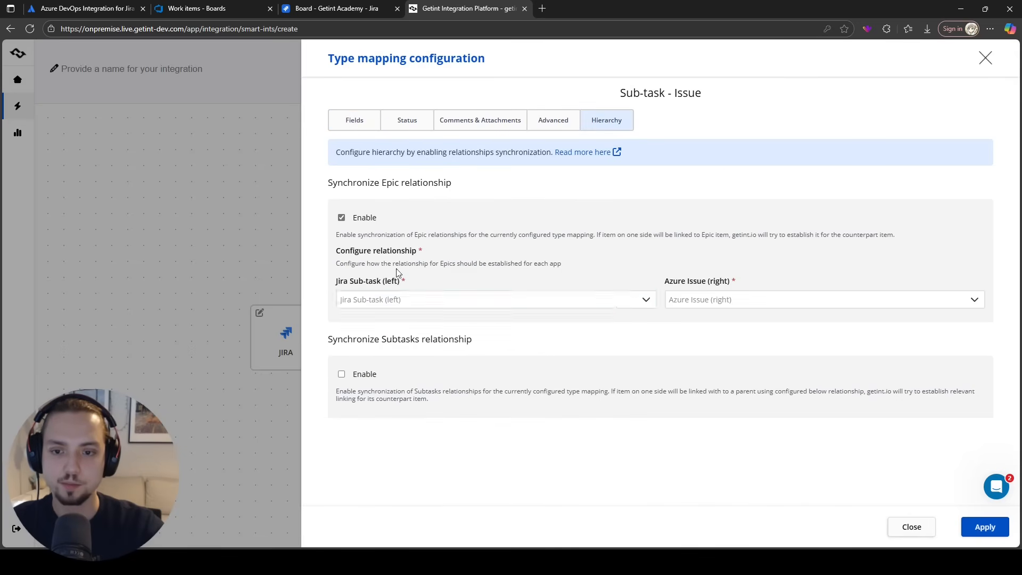
left_click(343, 375)
left_click(633, 299)
left_click(383, 348)
left_click(691, 299)
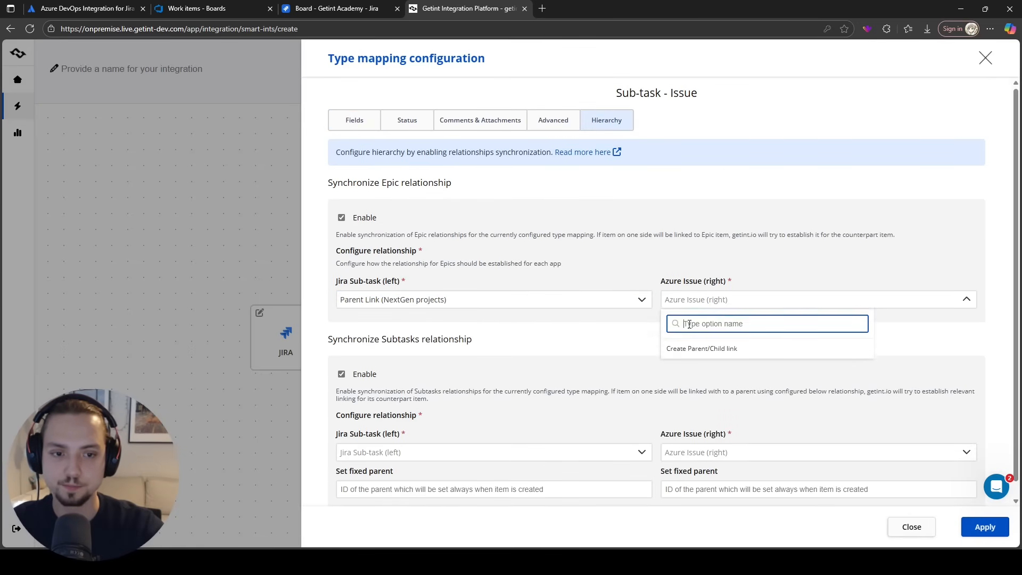
left_click(697, 348)
Step: Set the Sub-task–Issue mapping's Subtasks relationship to Parent Link for both apps and apply the configuration
left_click(506, 453)
left_click(372, 500)
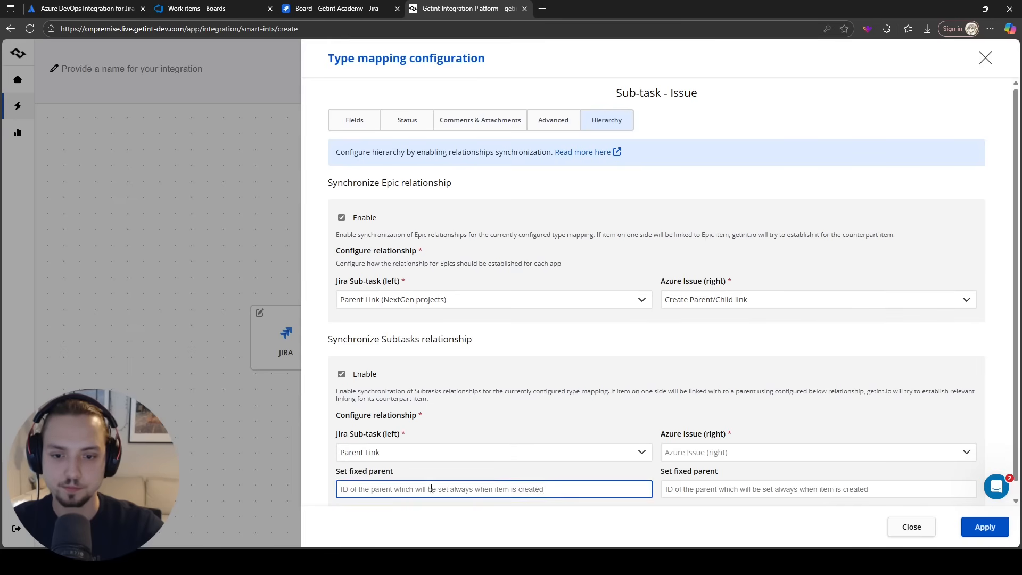
left_click(719, 452)
left_click(687, 501)
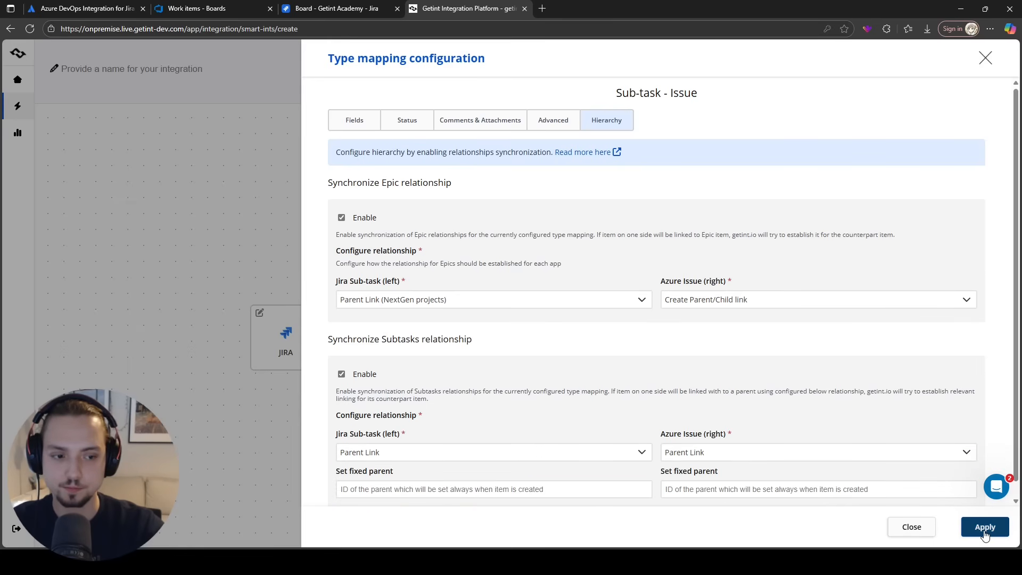
left_click(985, 527)
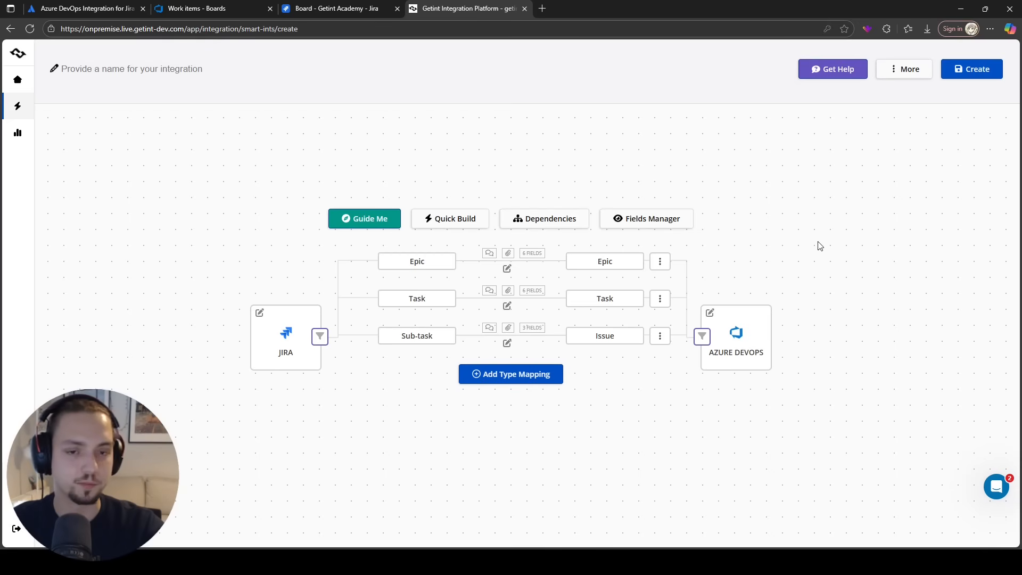
Step: Name the integration Test1 and create it
left_click(204, 75)
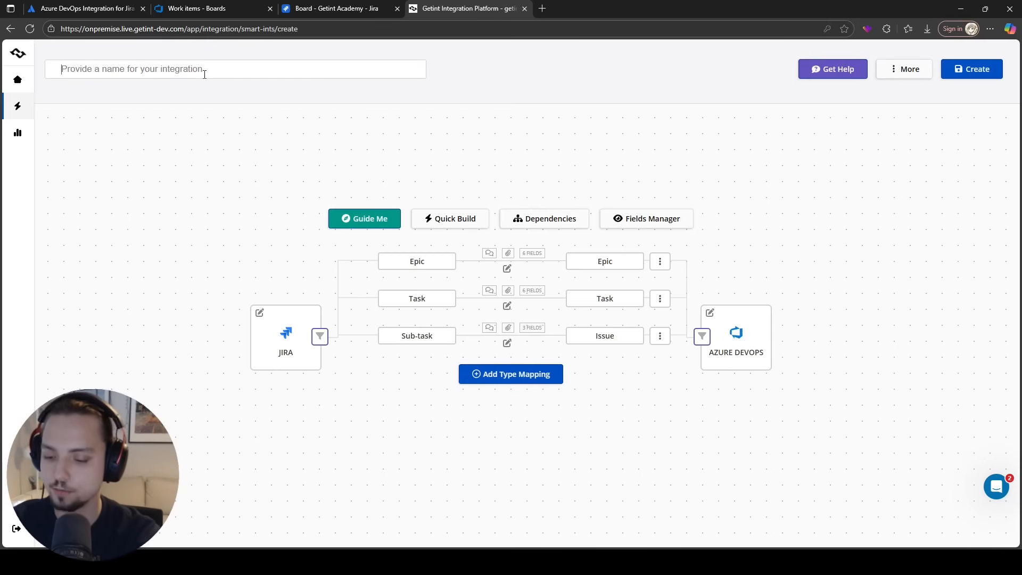
type("Test1")
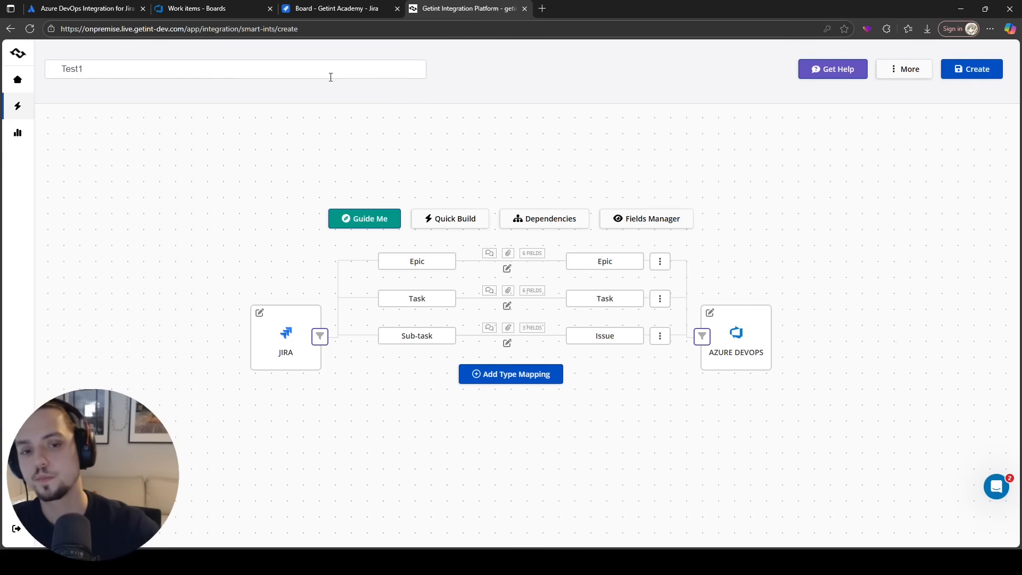
left_click(961, 84)
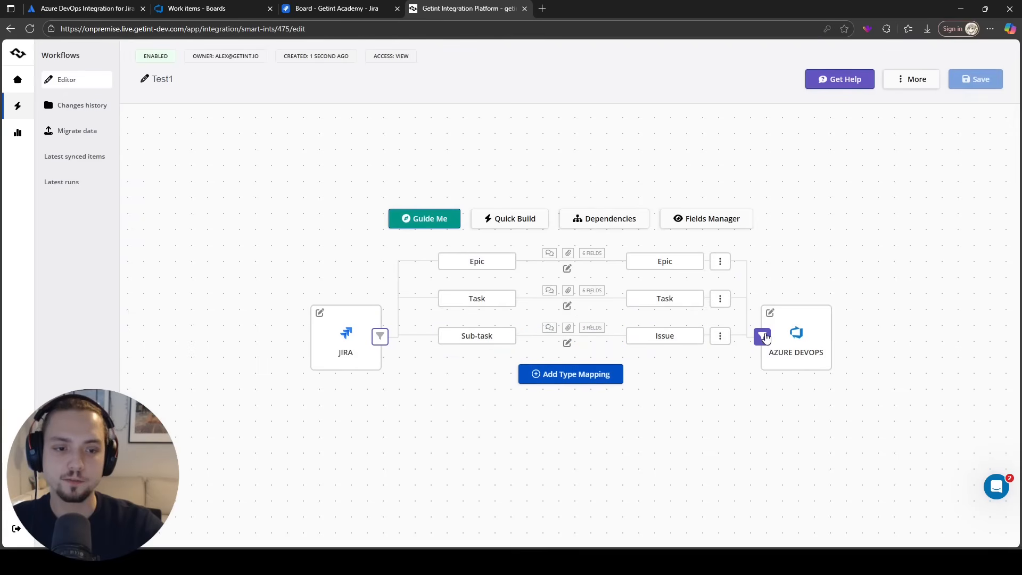
Step: Look at the fields available for filtering all Azure items, and leave the filter settings without adding a filter
left_click(759, 335)
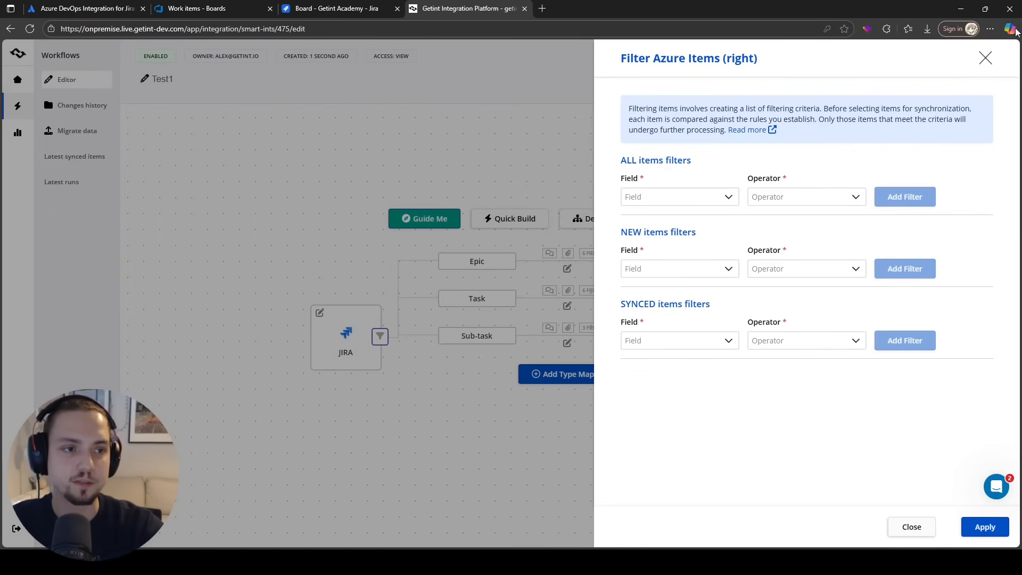
left_click(723, 205)
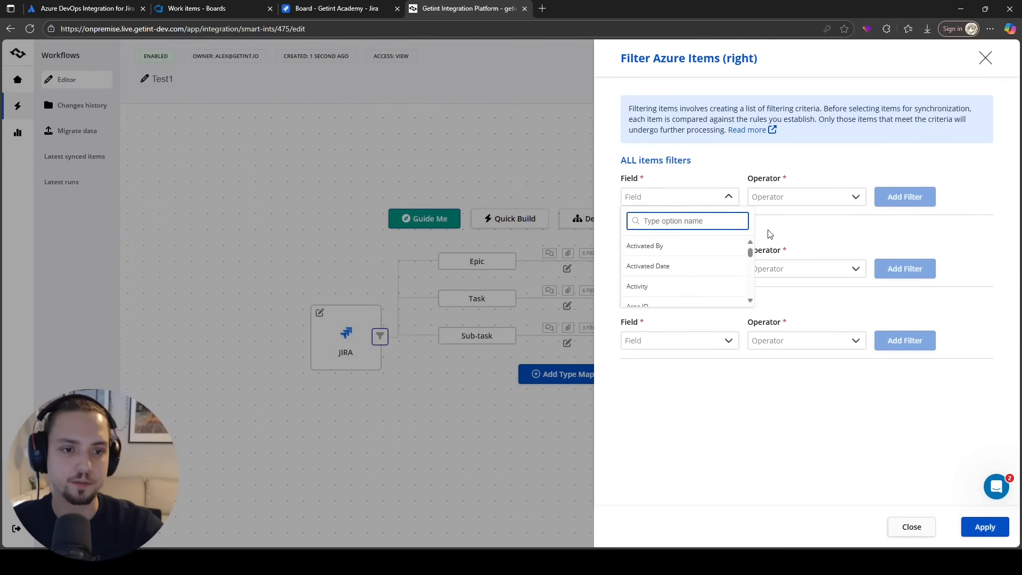
left_click(989, 62)
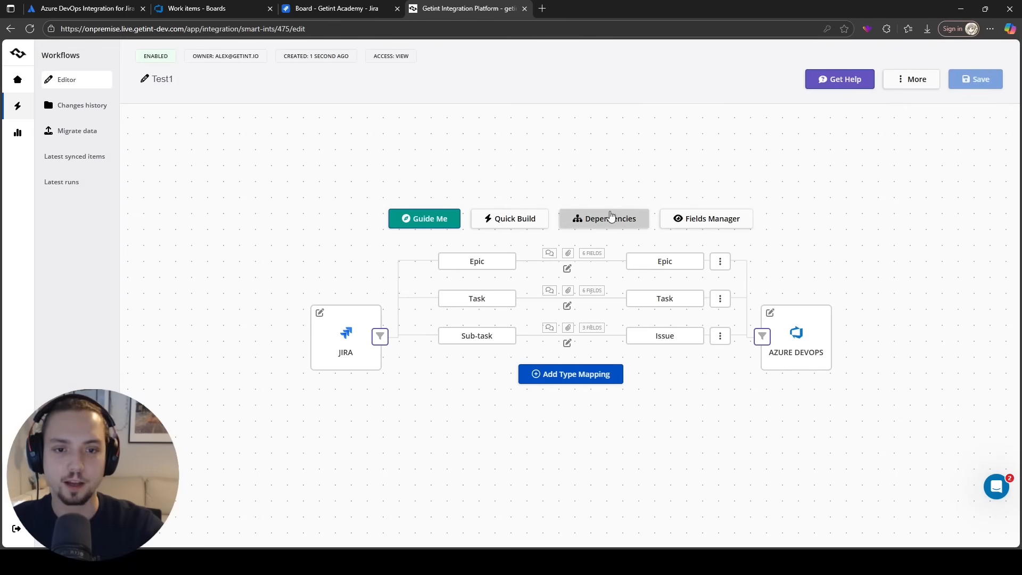
Step: Look at the dependencies configuration for linking Jira and Azure items, and leave it without adding a link
left_click(606, 218)
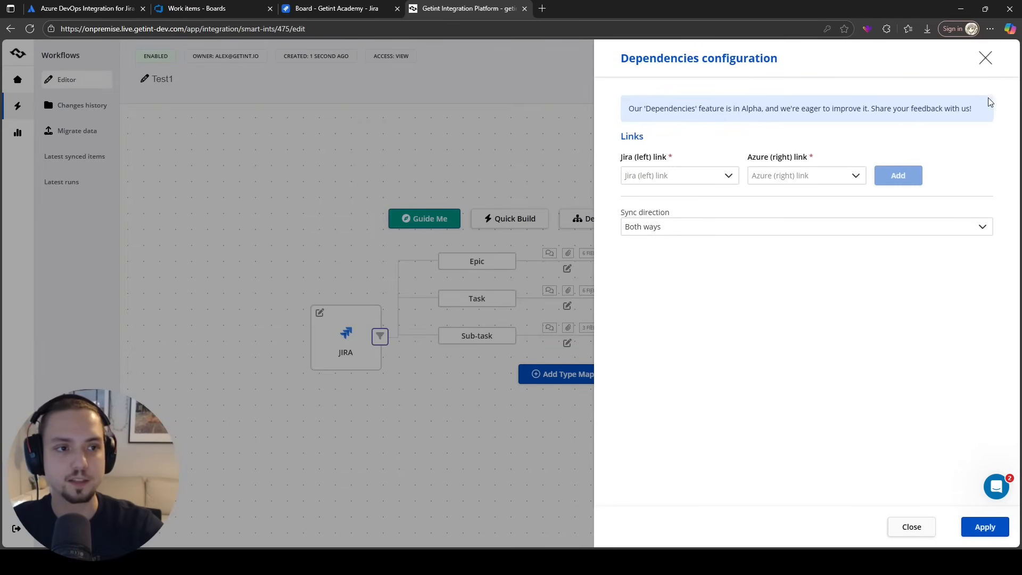
left_click(989, 62)
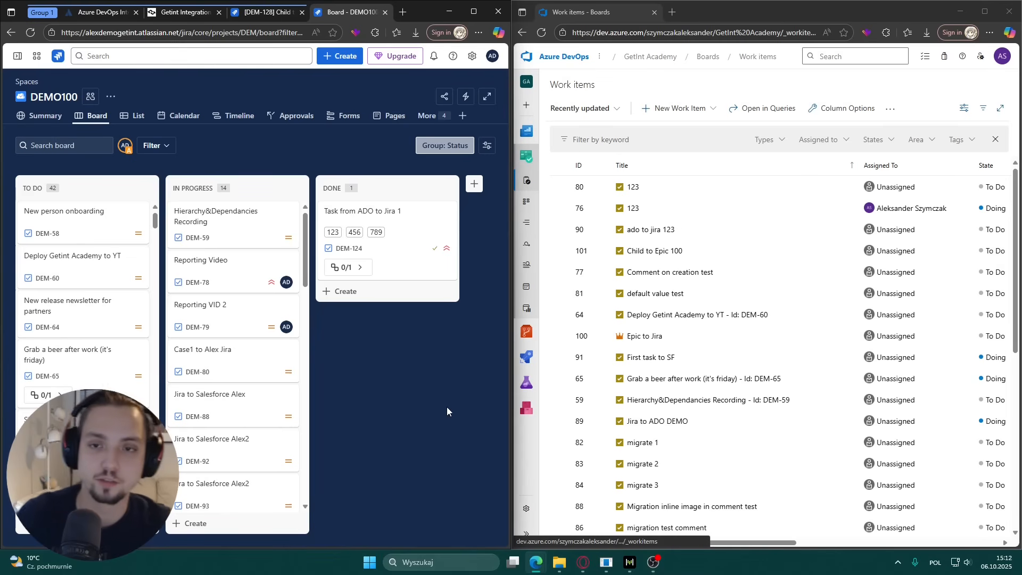
Step: Start a Jira task in the DEMO100 space with the summary "Task to ADO" and the description "1234556"
left_click(331, 59)
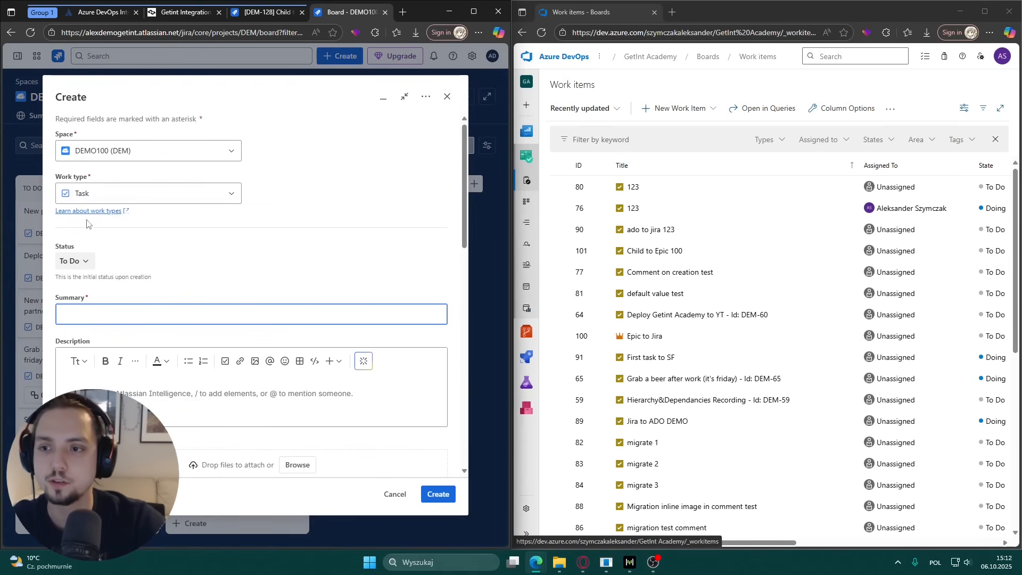
type("Task ")
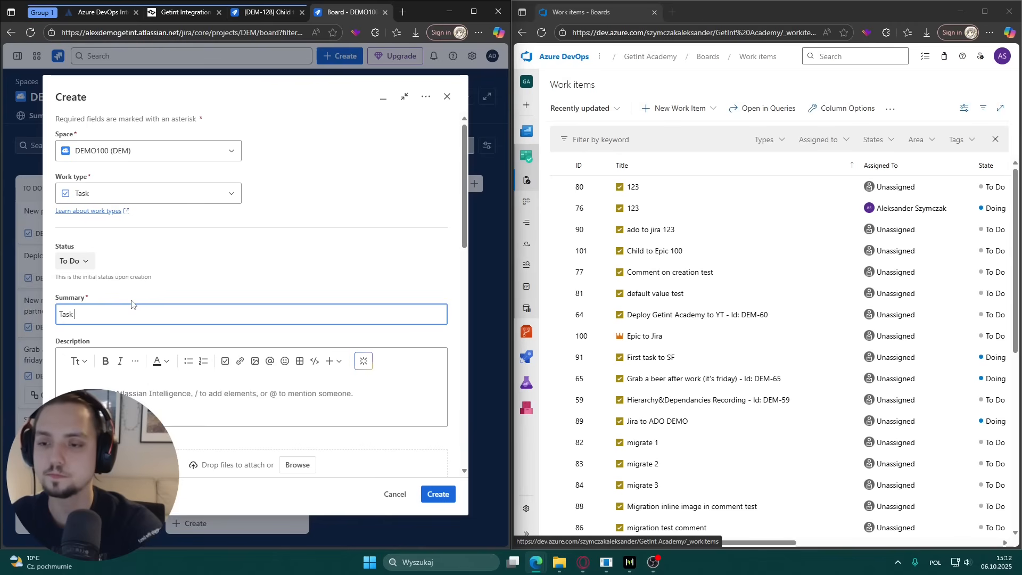
type("to ADO")
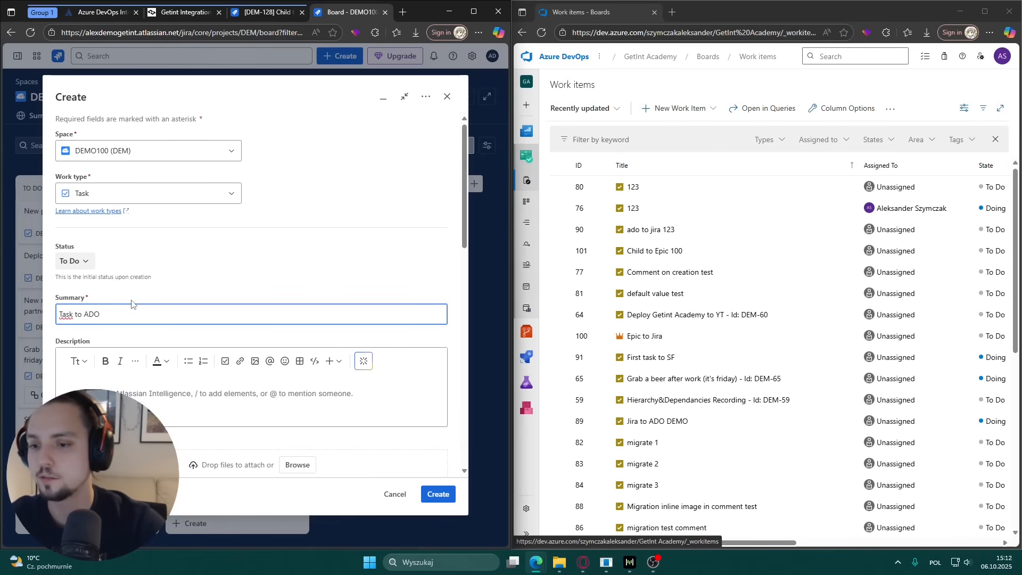
left_click(139, 375)
type("1234556")
scroll(160, 373, "down", 1)
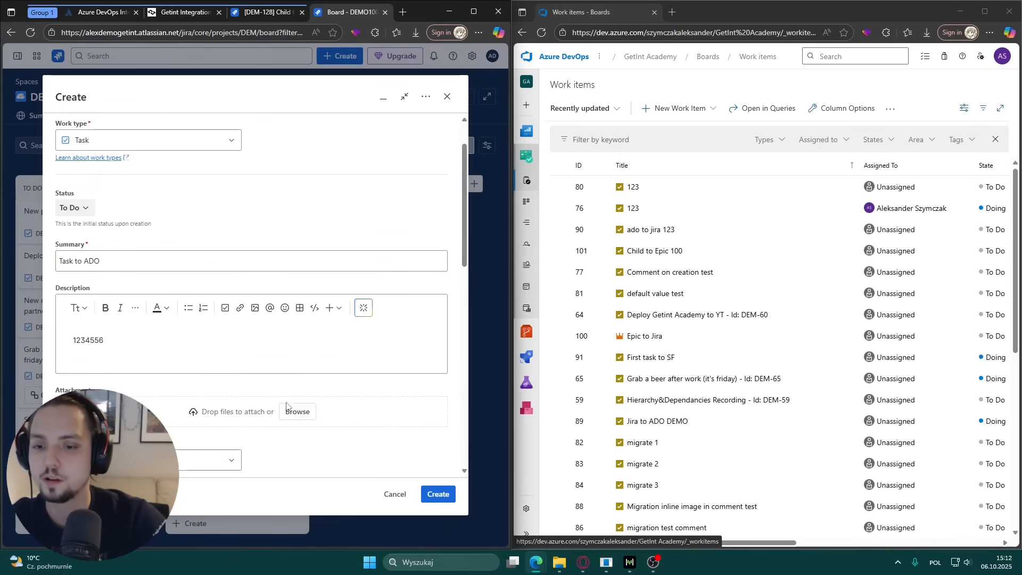
left_click(287, 408)
left_click(144, 100)
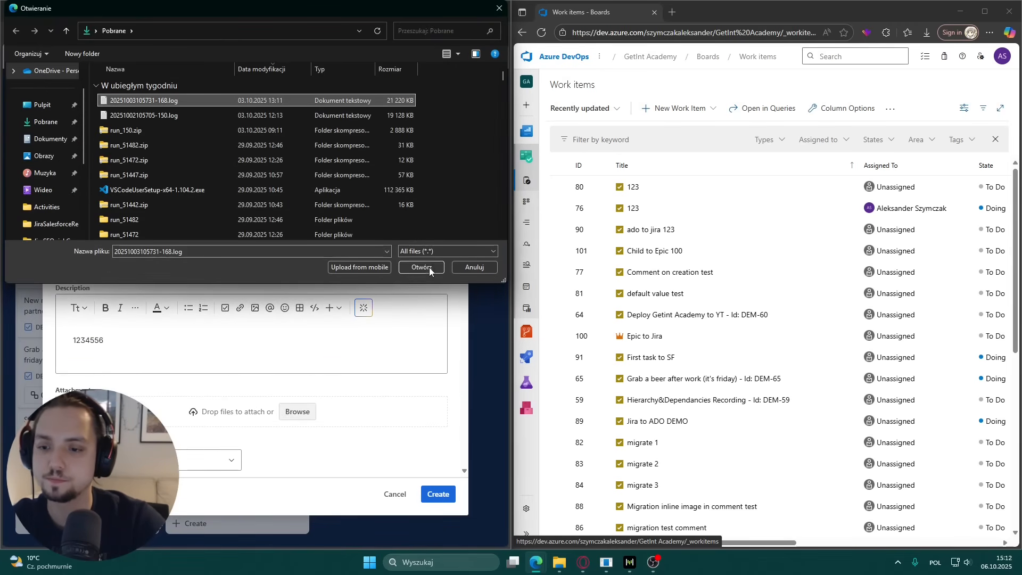
left_click(421, 267)
Step: Set the task's priority to Lowest, remove all its labels, and create the task
scroll(231, 335, "down", 5)
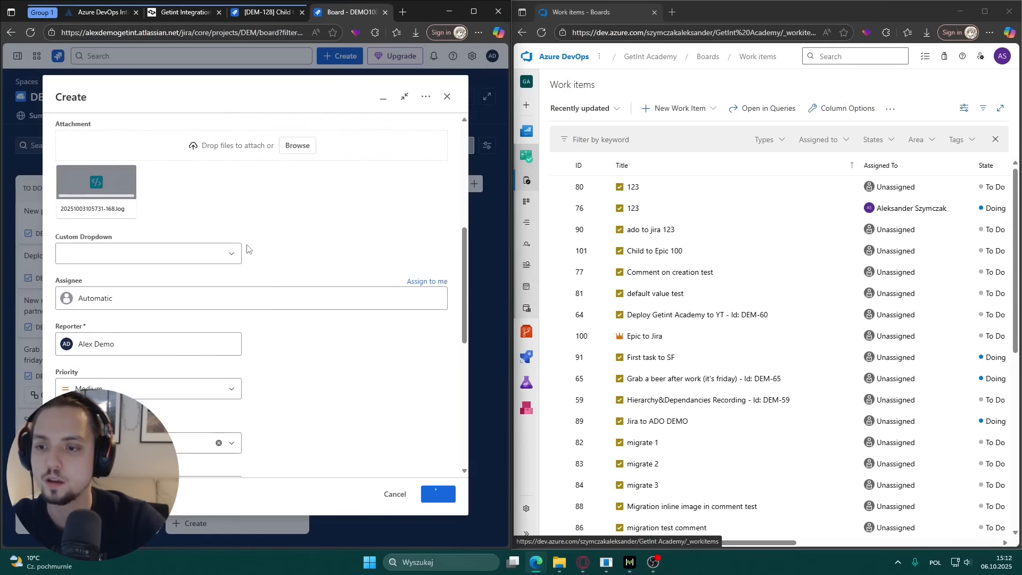
left_click(216, 391)
left_click(212, 468)
scroll(291, 437, "down", 3)
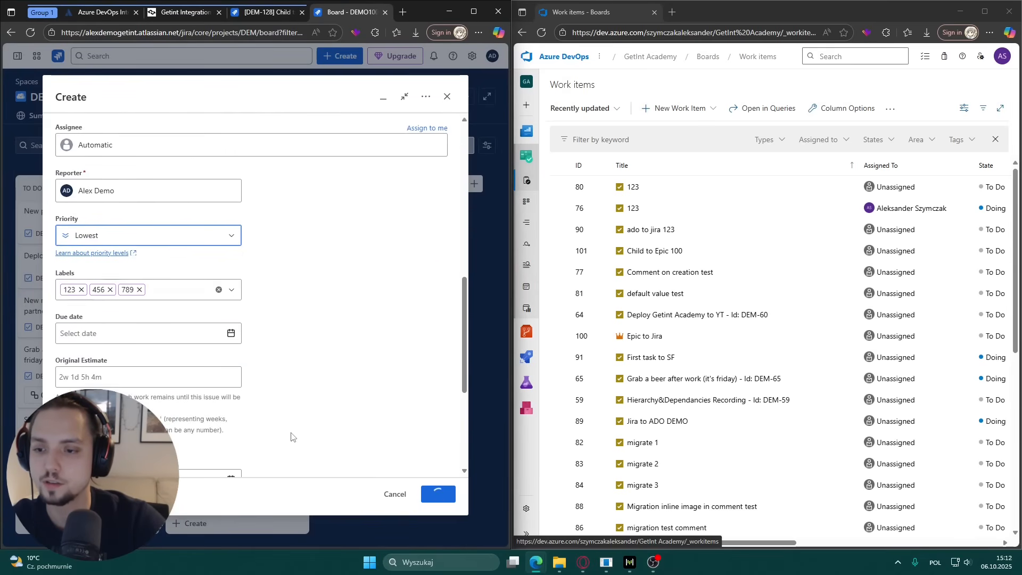
left_click(220, 284)
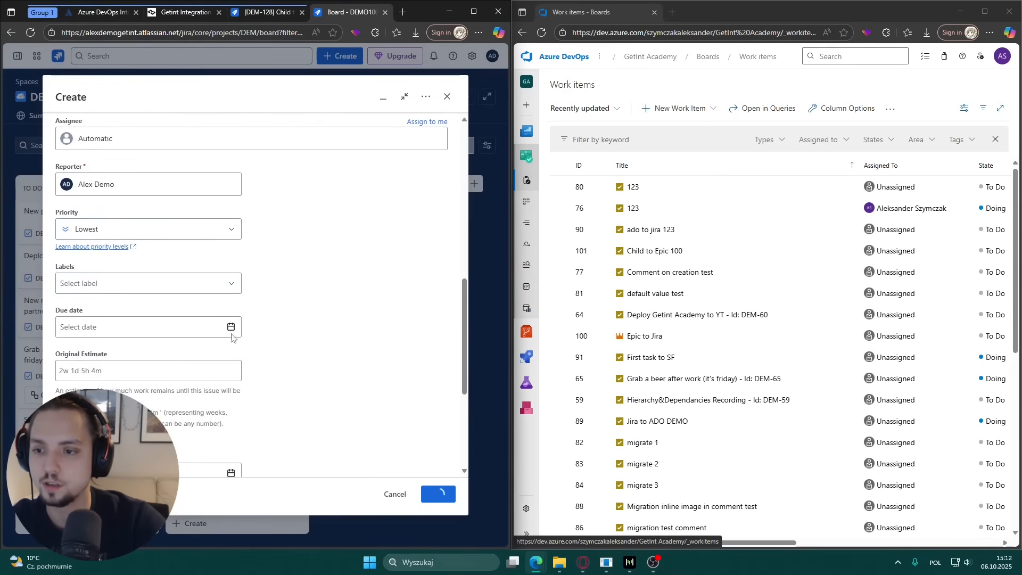
scroll(233, 378, "down", 4)
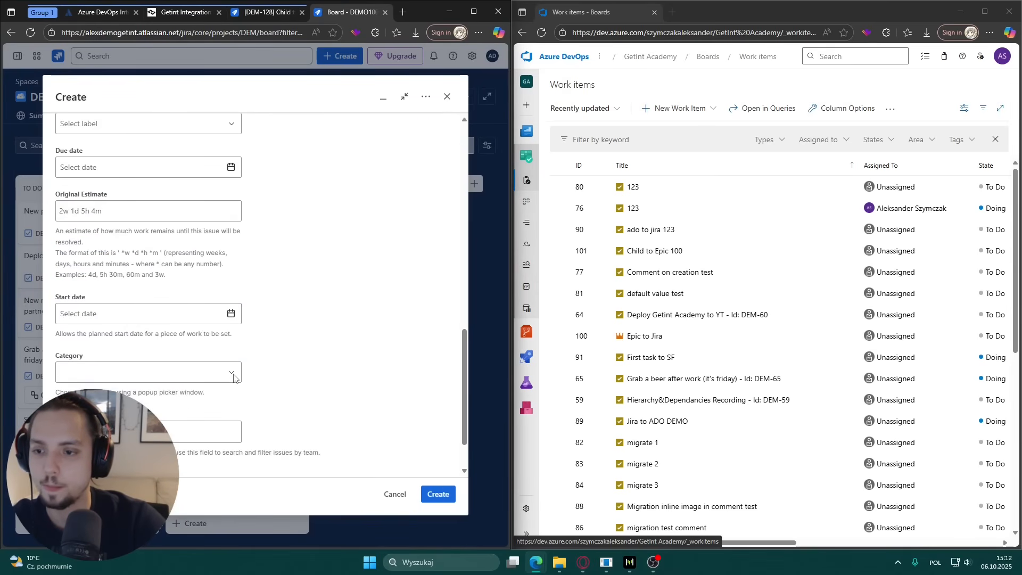
left_click(434, 493)
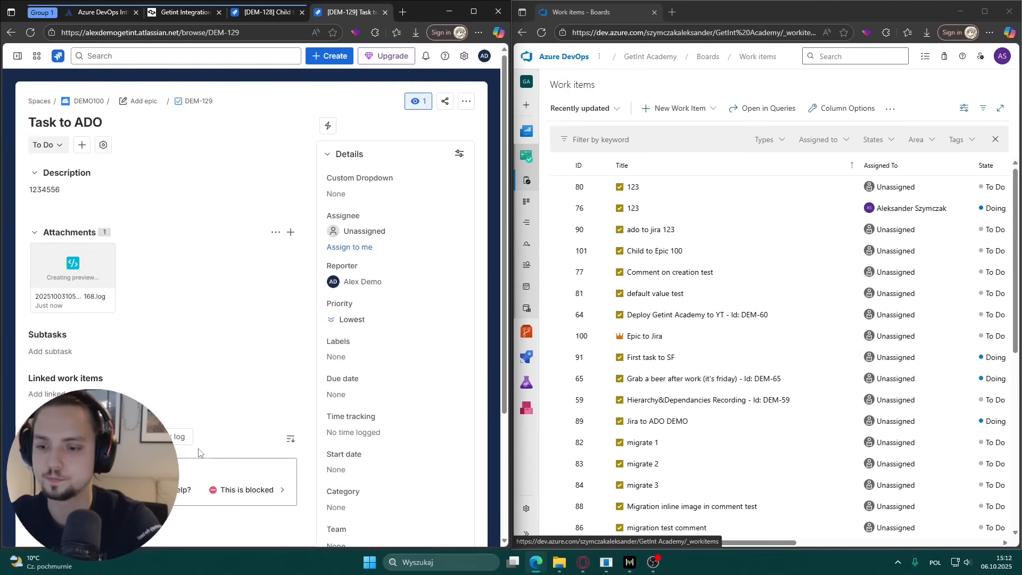
Step: Add the comment "Comment to ADO" to the Jira task and save it
left_click(106, 472)
type("123")
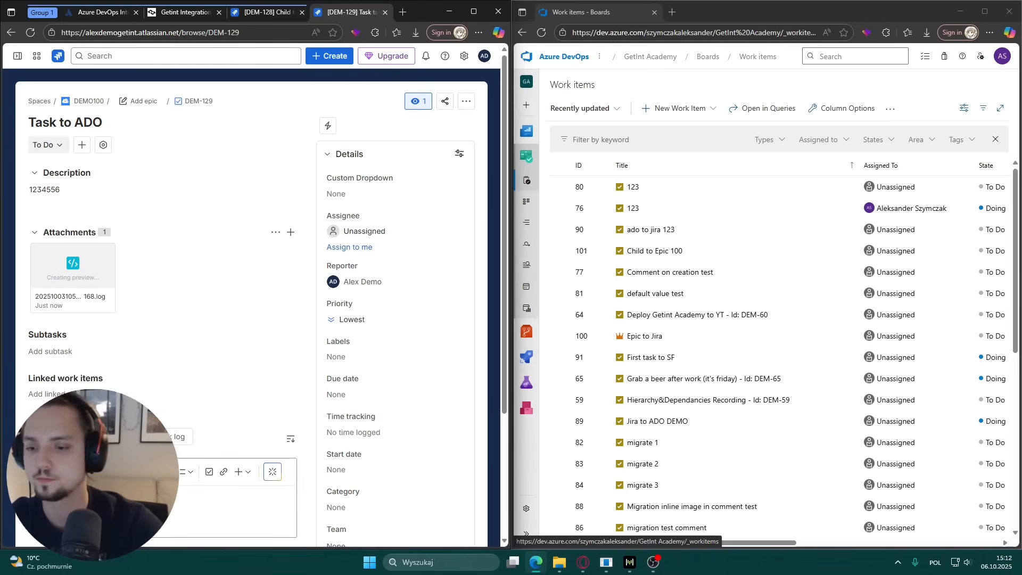
scroll(106, 472, "down", 4)
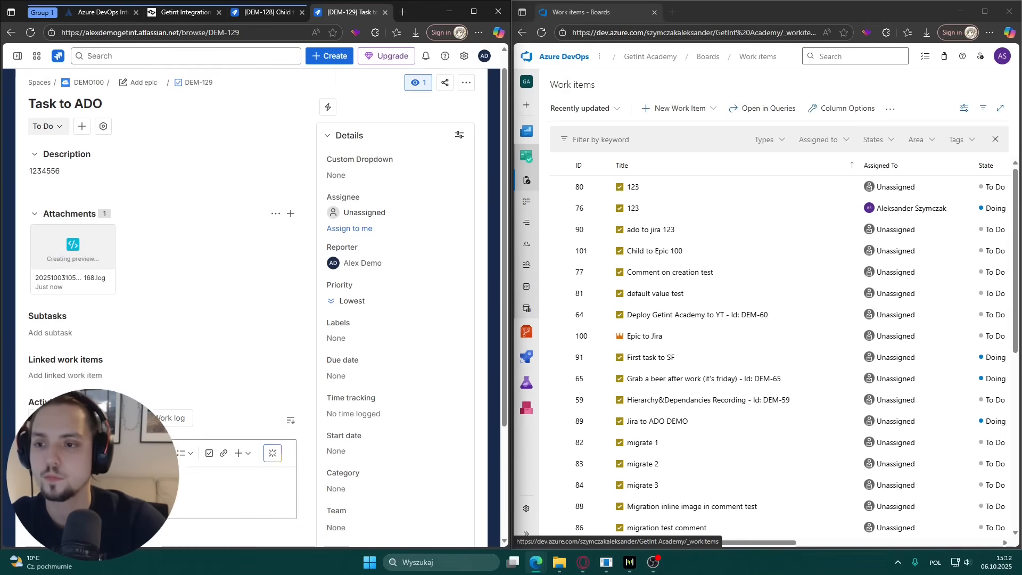
left_click(66, 381)
scroll(250, 200, "up", 2)
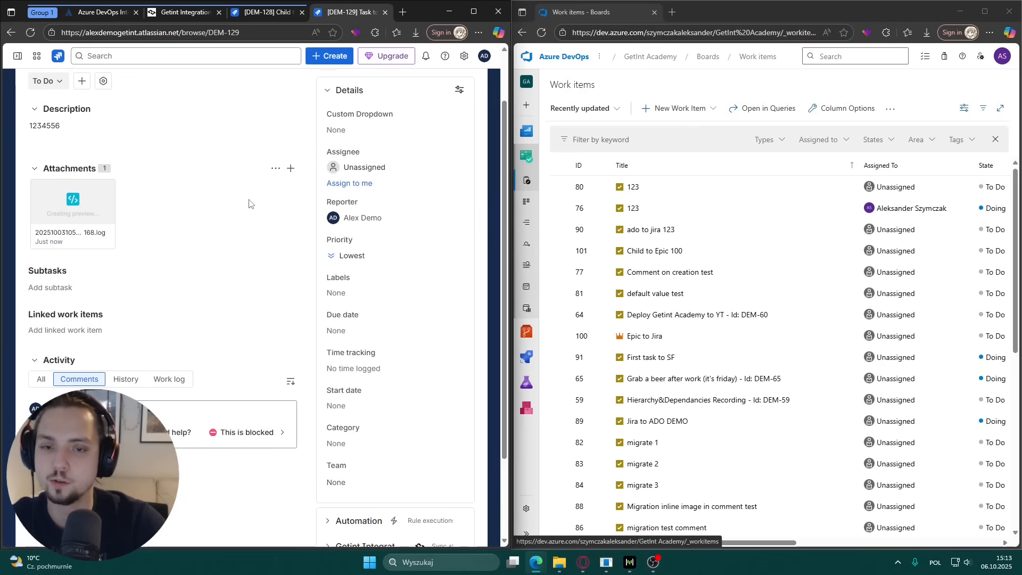
Step: Start a new epic in Azure DevOps titled "Epic in ADO" with priority 3
left_click(673, 93)
left_click(649, 107)
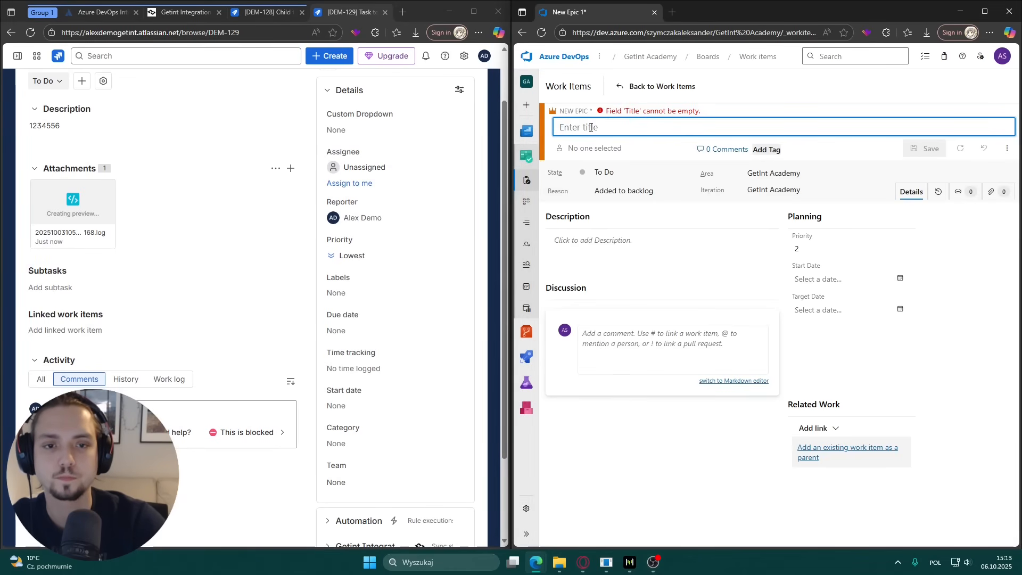
type("Epic in ADO")
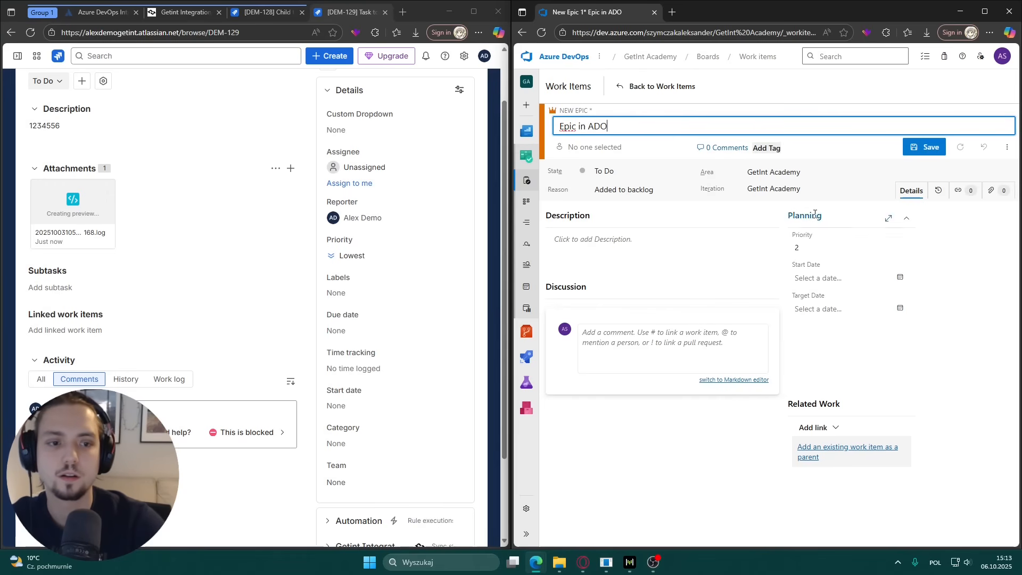
left_click(806, 248)
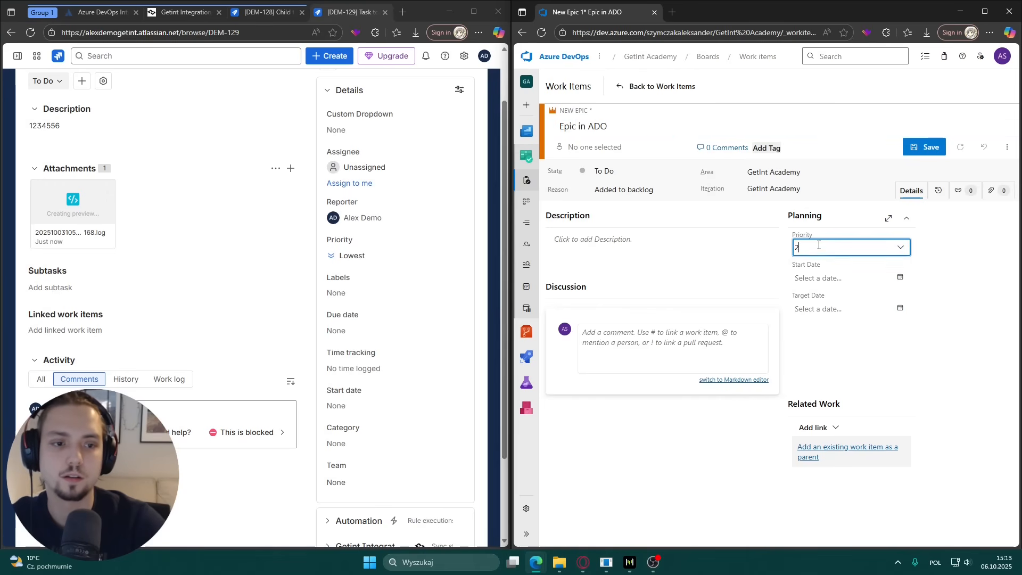
left_click(818, 303)
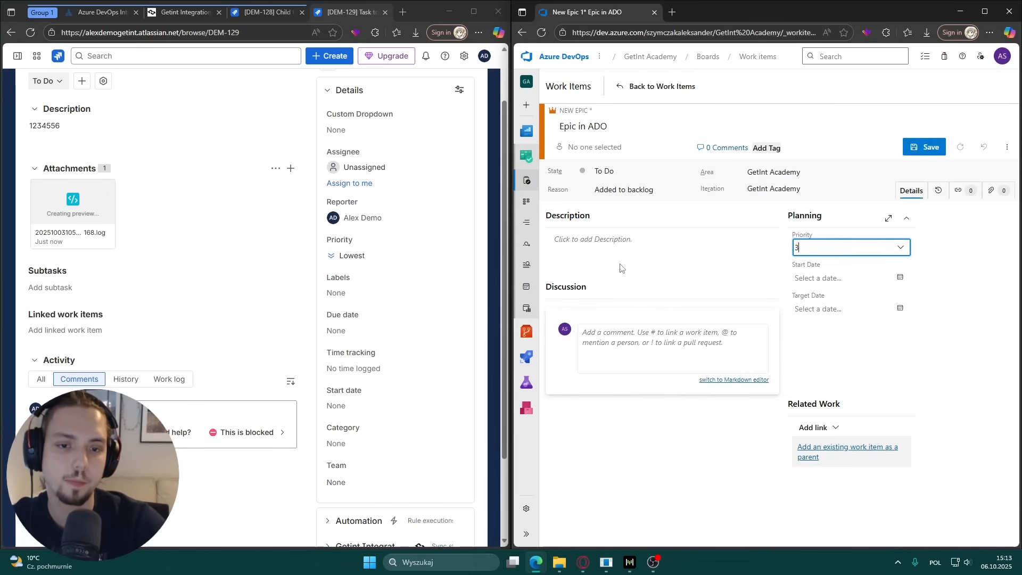
Step: Give the epic the description "Epic sync" and a discussion comment beginning "Comment in ado to"
left_click(617, 239)
type("Epic ")
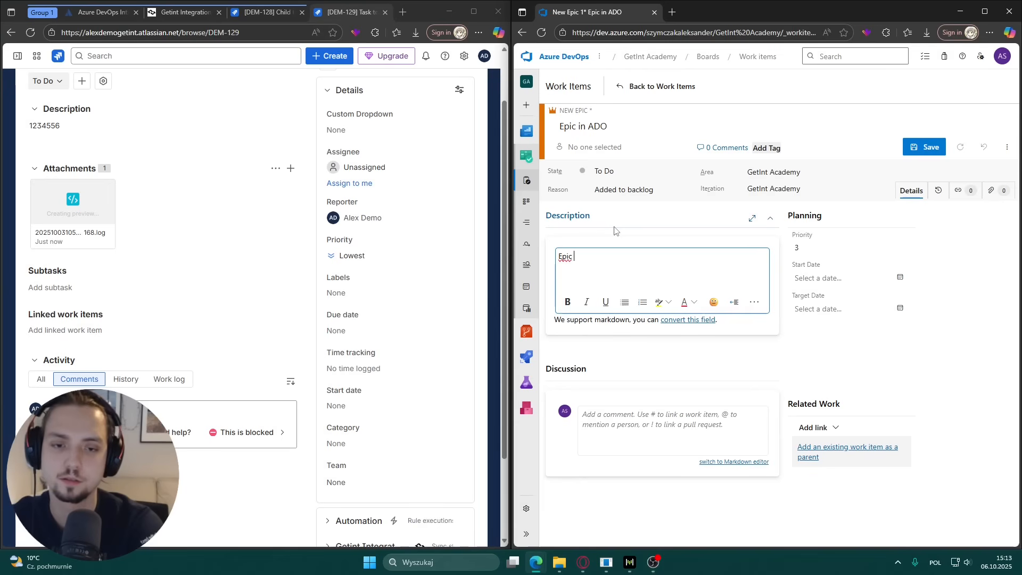
type("sync")
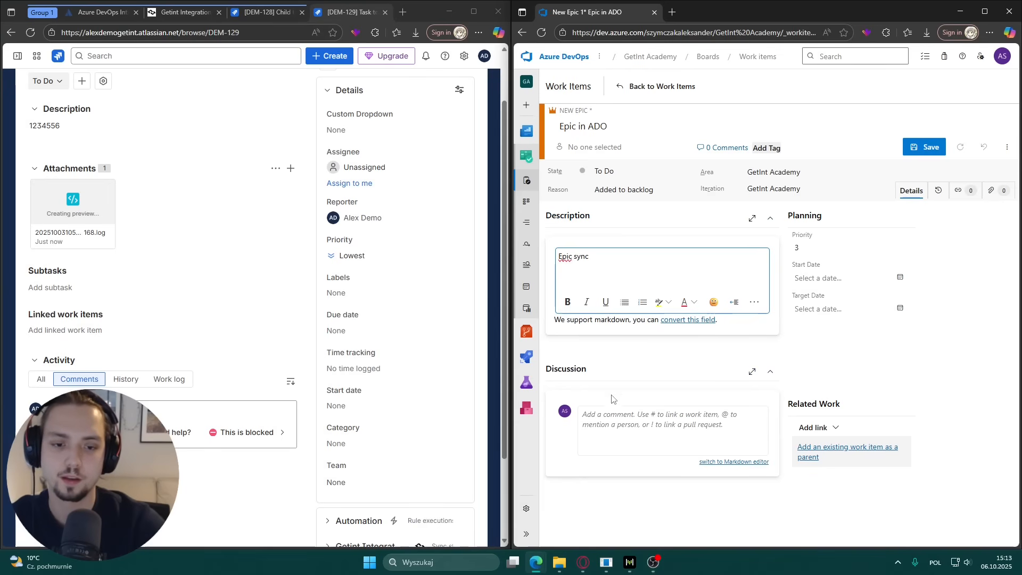
left_click(627, 417)
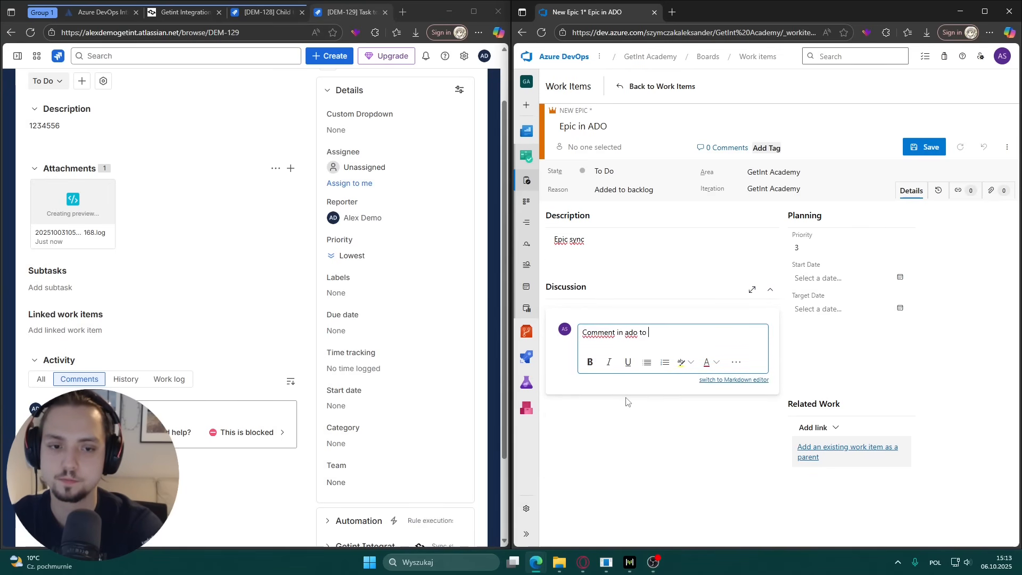
left_click(990, 192)
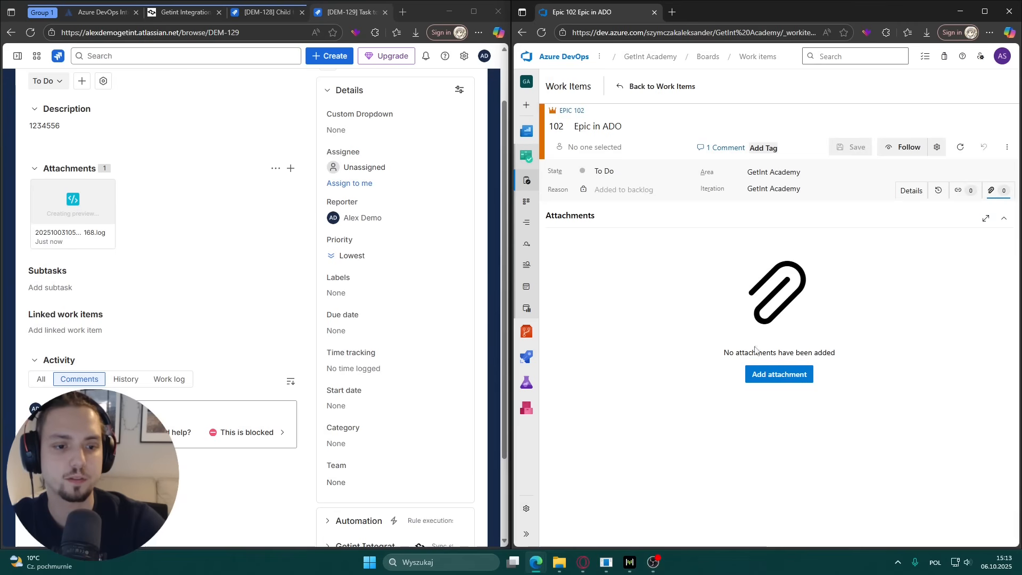
left_click(778, 375)
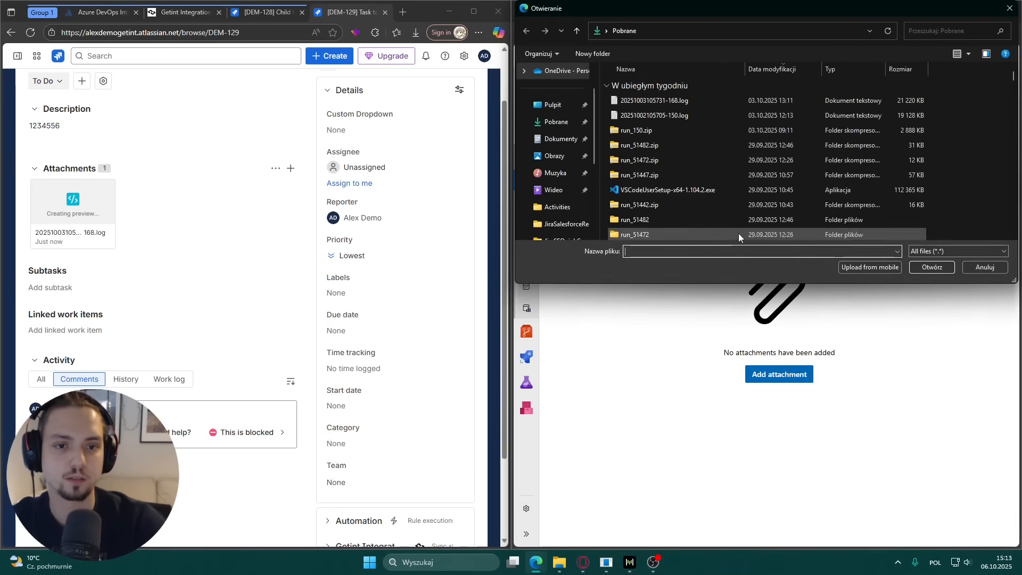
left_click(655, 115)
left_click(931, 267)
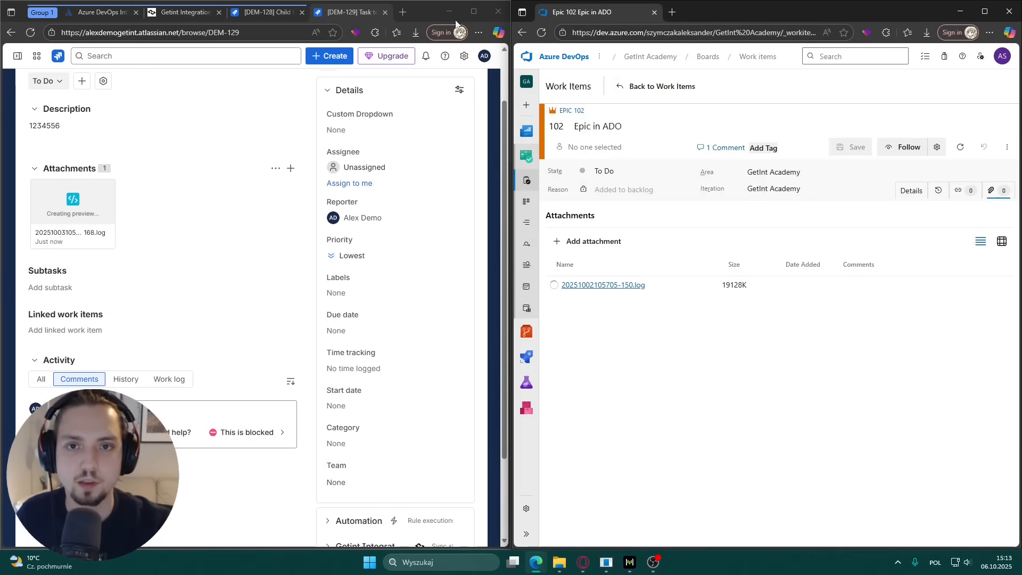
Step: Refresh the Test1 integration's latest runs in Getint, and save the Azure DevOps epic with its attachment
left_click(184, 11)
left_click(59, 186)
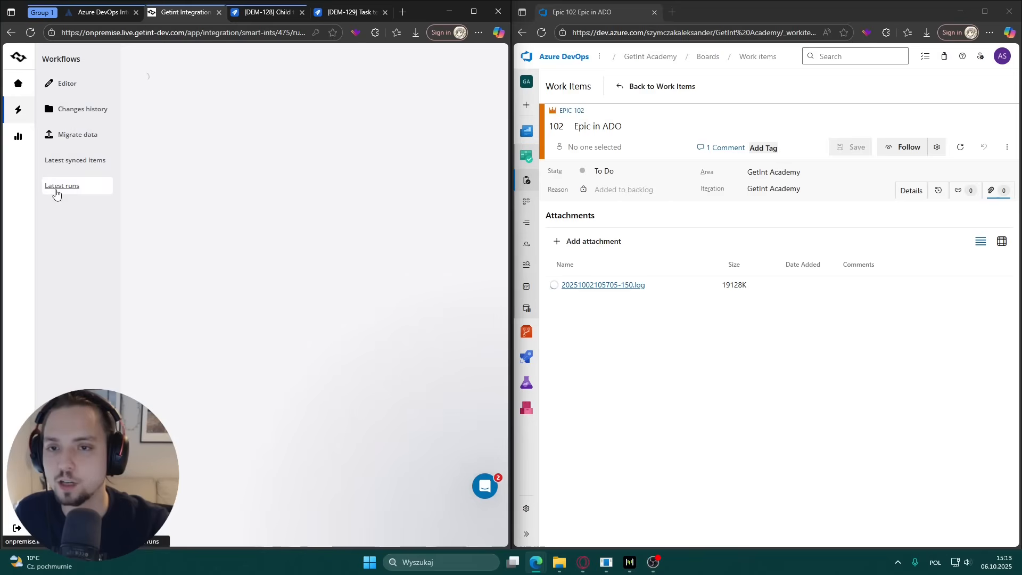
left_click(444, 86)
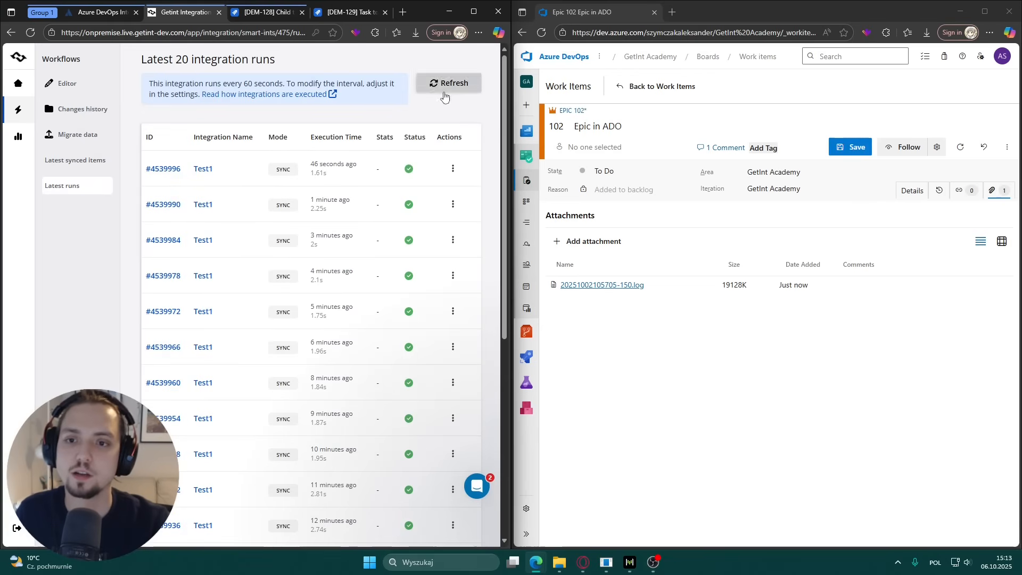
left_click(848, 148)
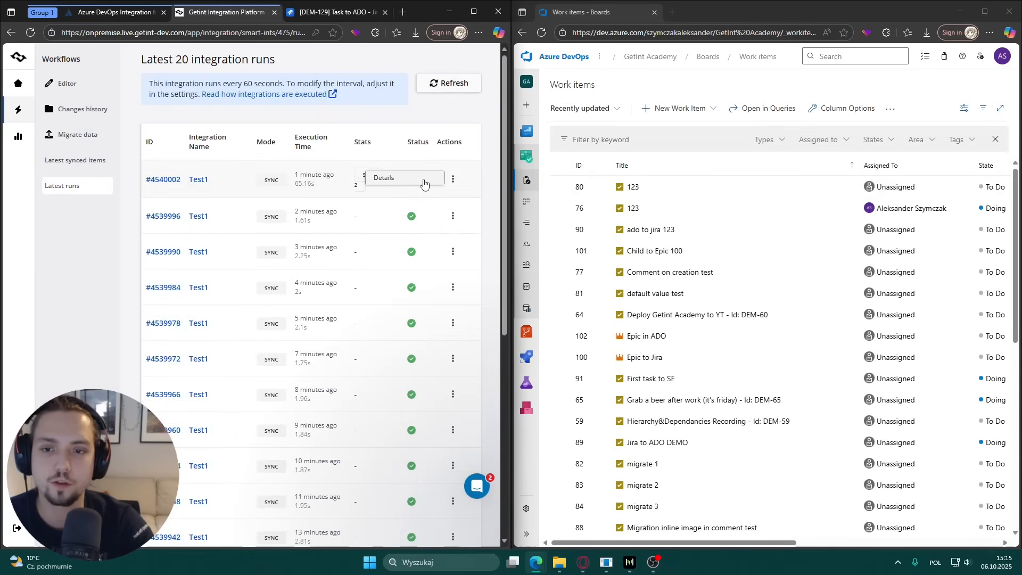
Step: Review the details of the most recent Test1 run and open the Azure item synced with DEM-129
left_click(420, 177)
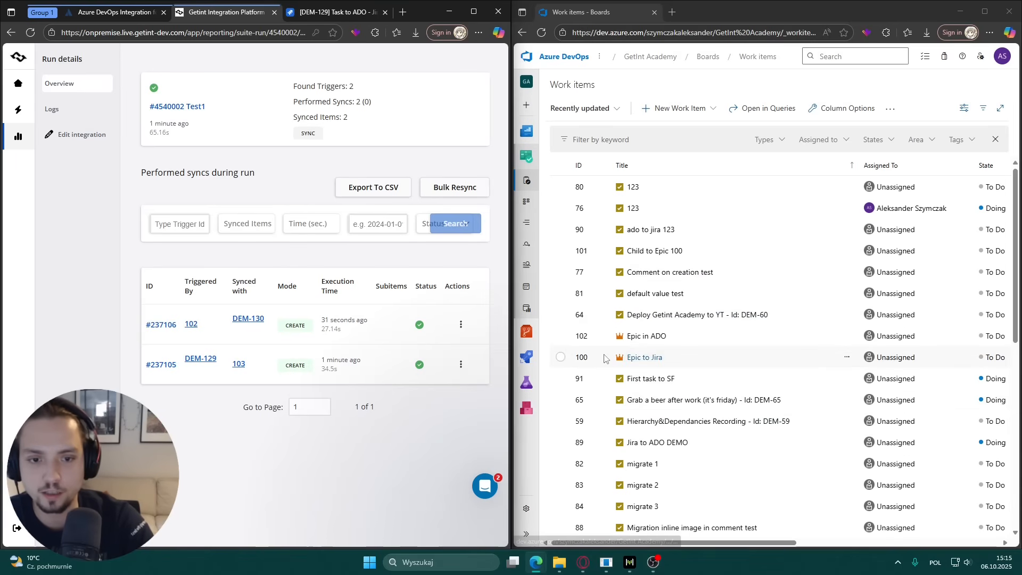
left_click(250, 367)
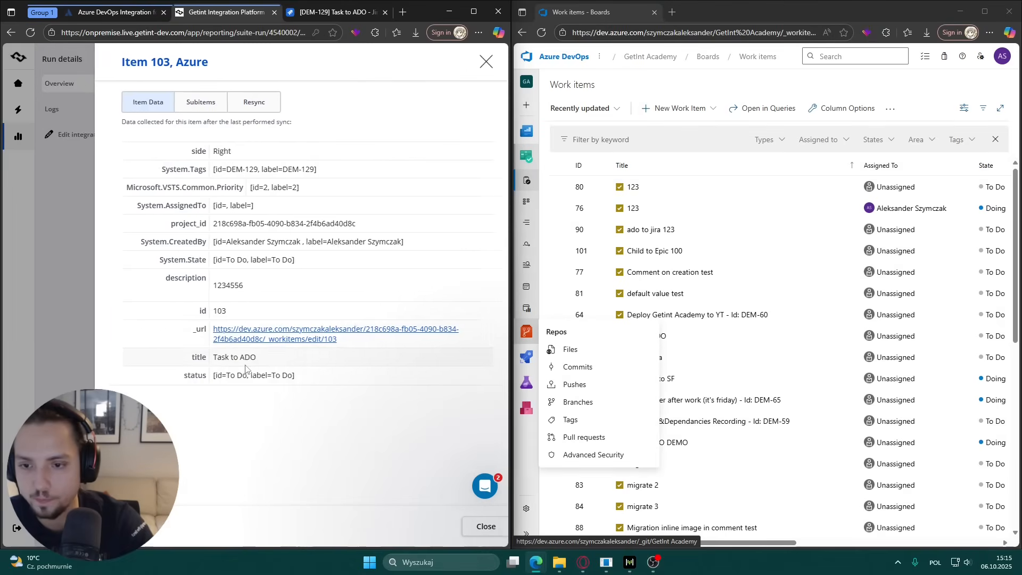
left_click(259, 331)
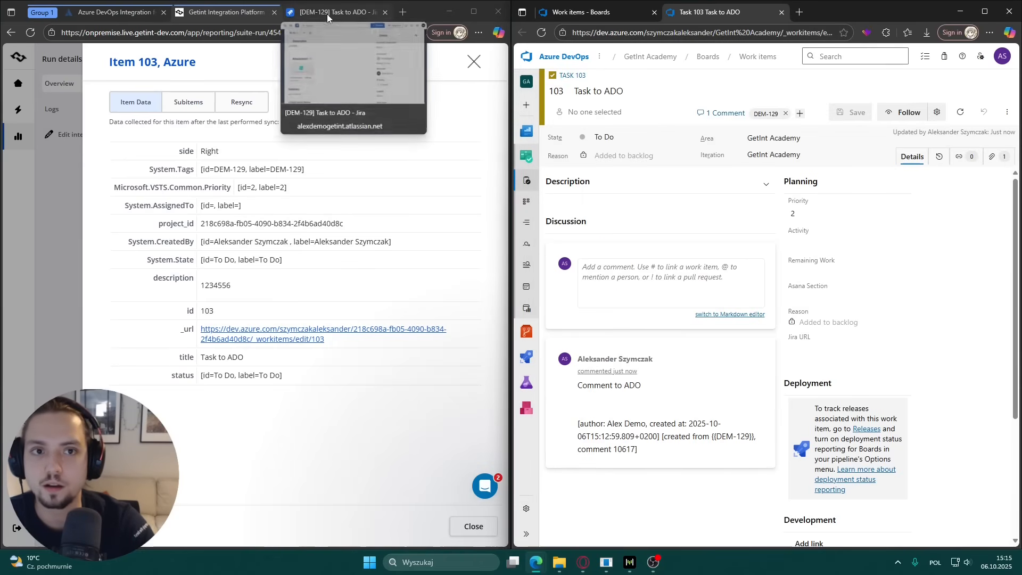
left_click(482, 67)
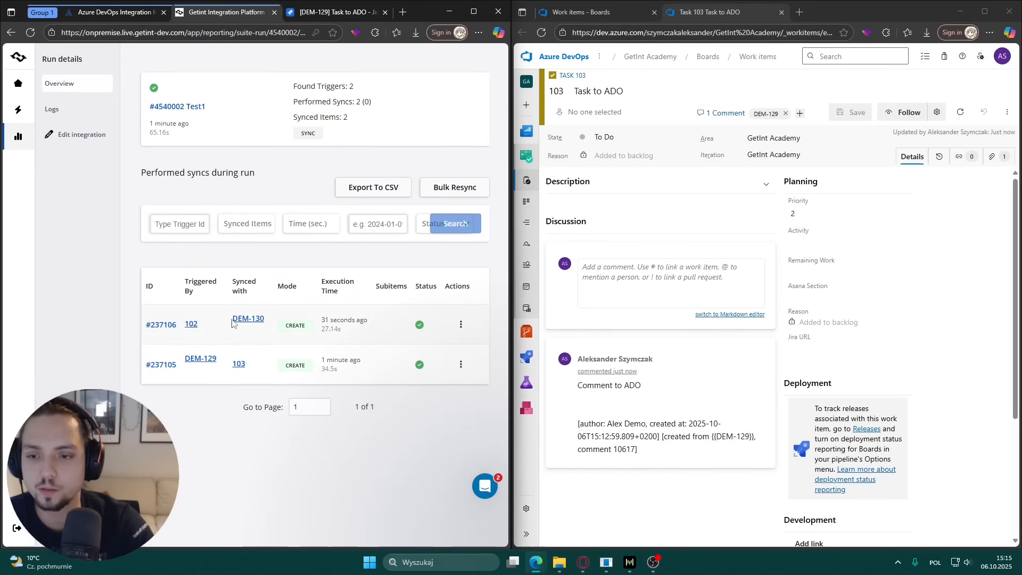
Step: Compare the Jira task "Task to ADO" with its synced Azure DevOps task, enlarging the Azure description
left_click(335, 11)
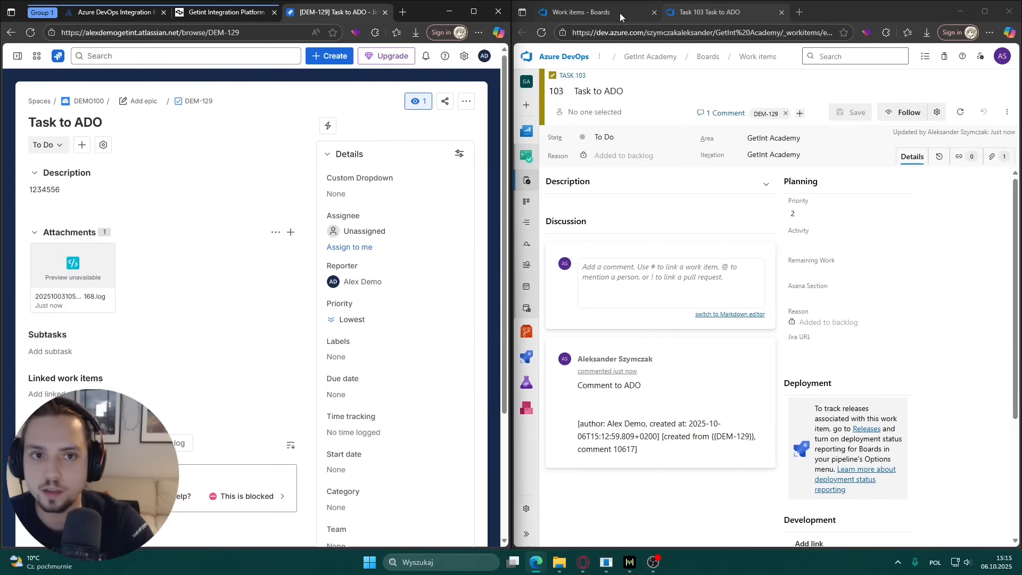
left_click(696, 15)
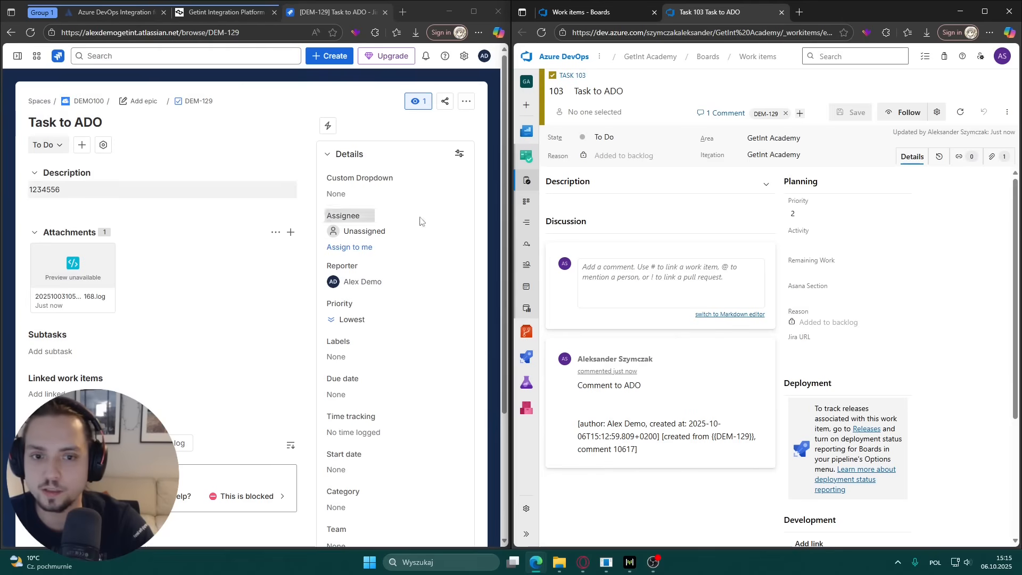
left_click(755, 183)
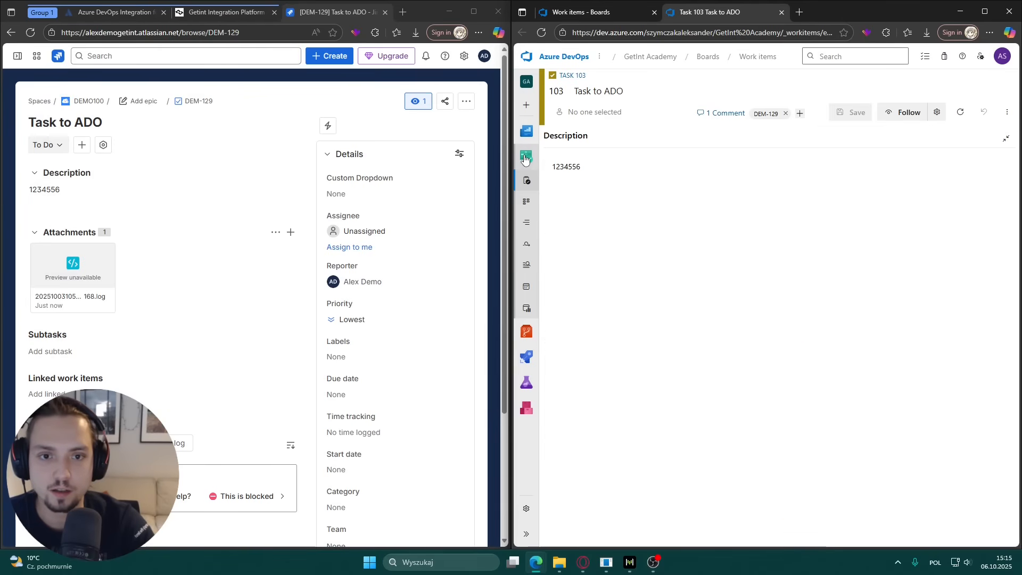
Step: Restore the enlarged description of Azure task 103 and compare its comment and attachment with the Jira task DEM-129
left_click(1006, 139)
scroll(257, 293, "down", 3)
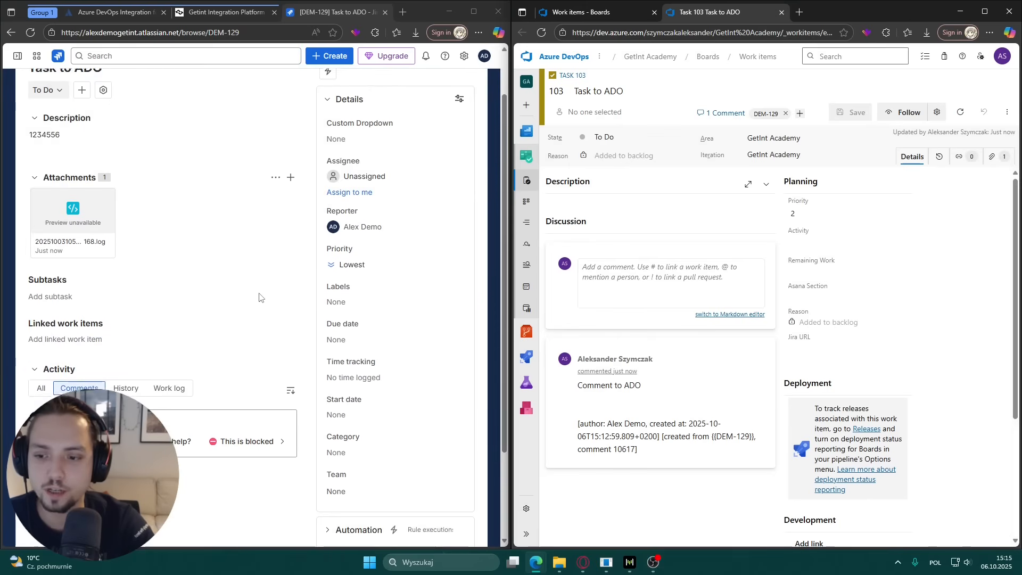
scroll(305, 313, "up", 1)
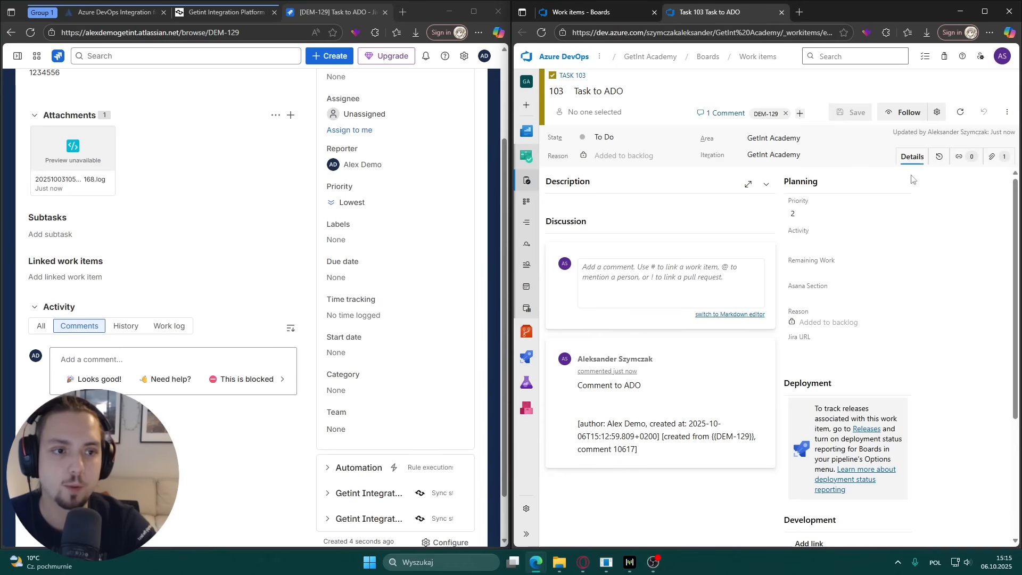
left_click(999, 157)
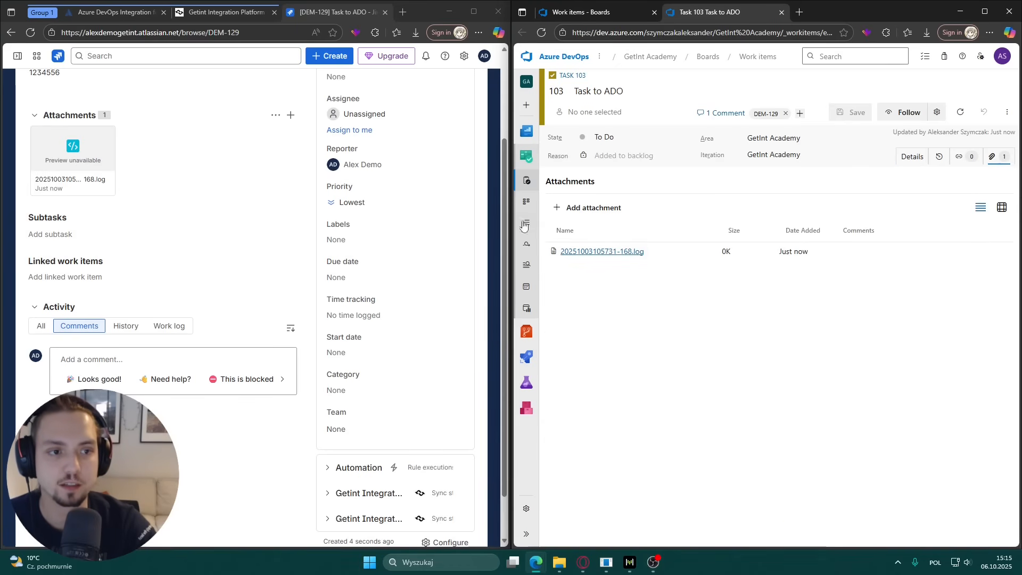
left_click(915, 158)
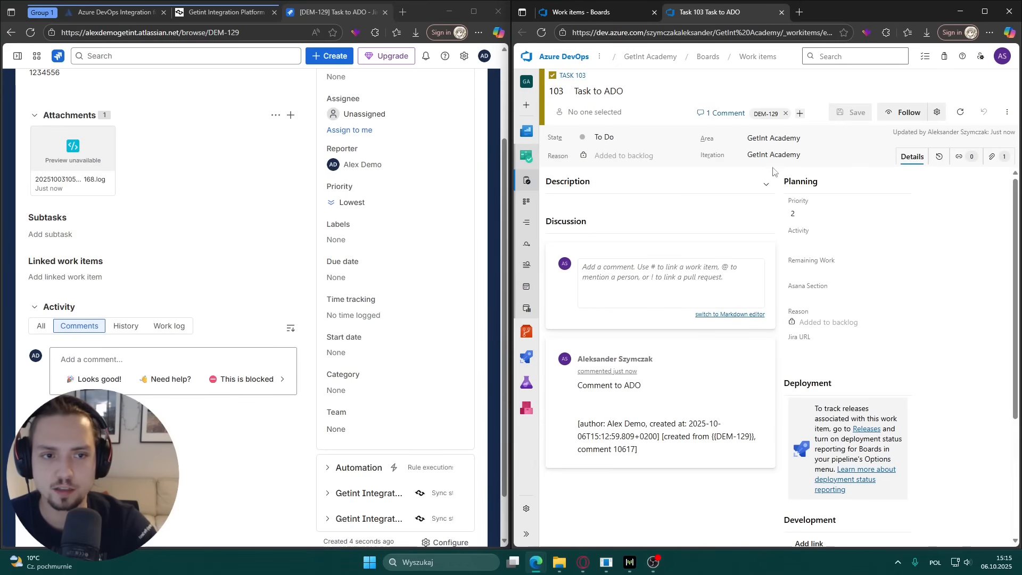
Step: Set the state of Azure task "Task to ADO" to Doing, save it, and return to the Jira task's status
left_click(795, 213)
left_click(607, 137)
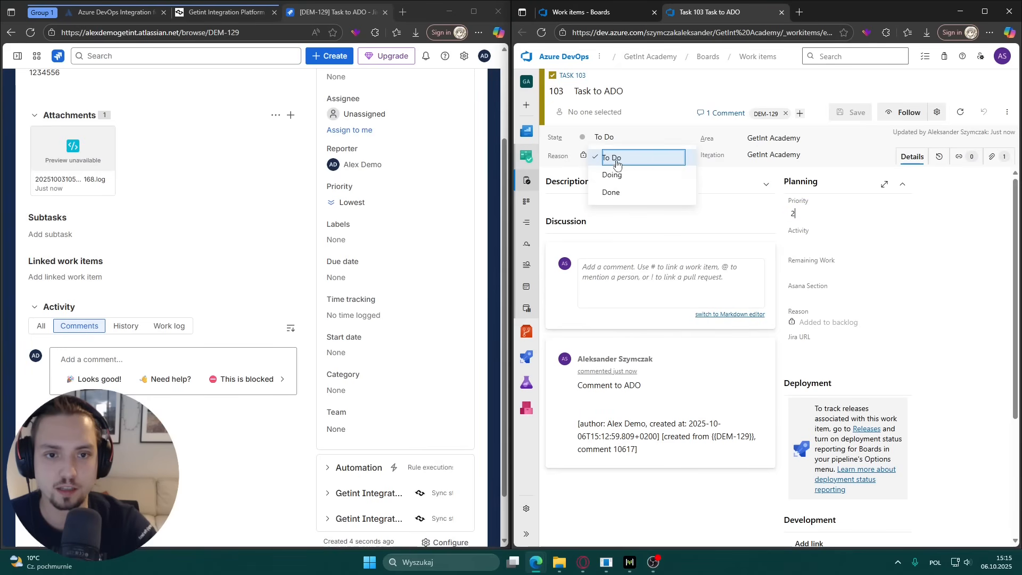
left_click(617, 179)
left_click(838, 110)
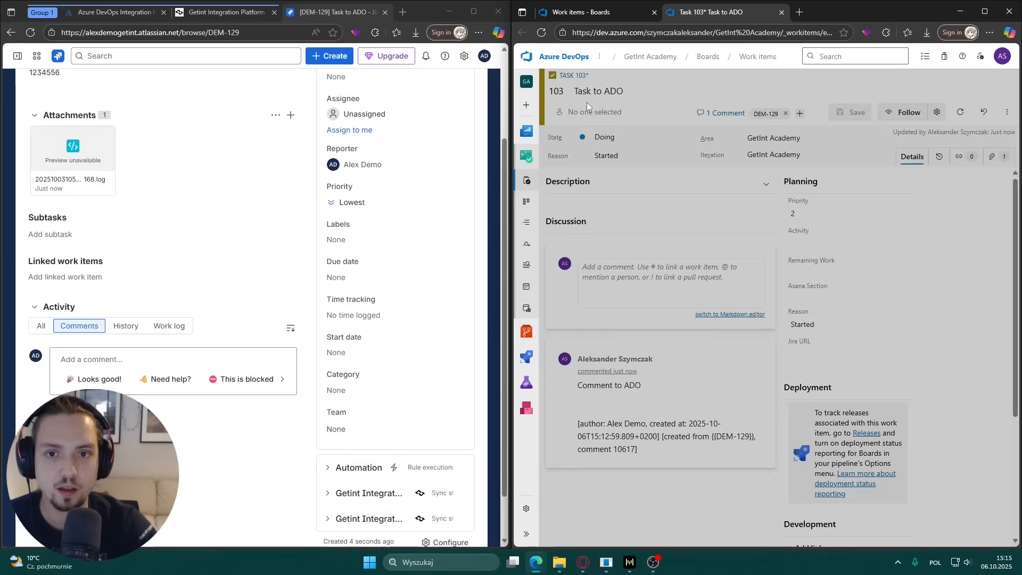
scroll(356, 159, "up", 2)
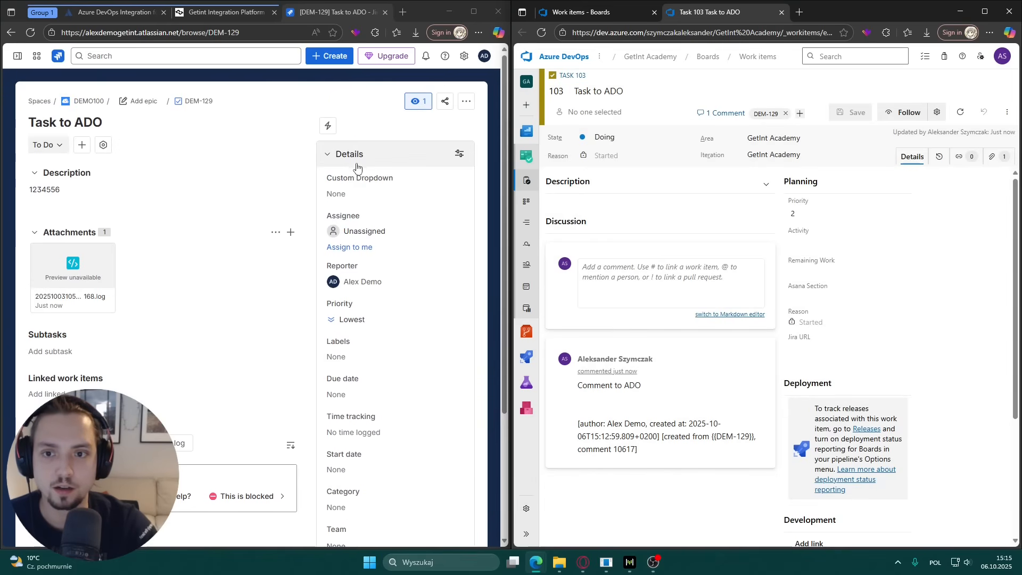
left_click(147, 169)
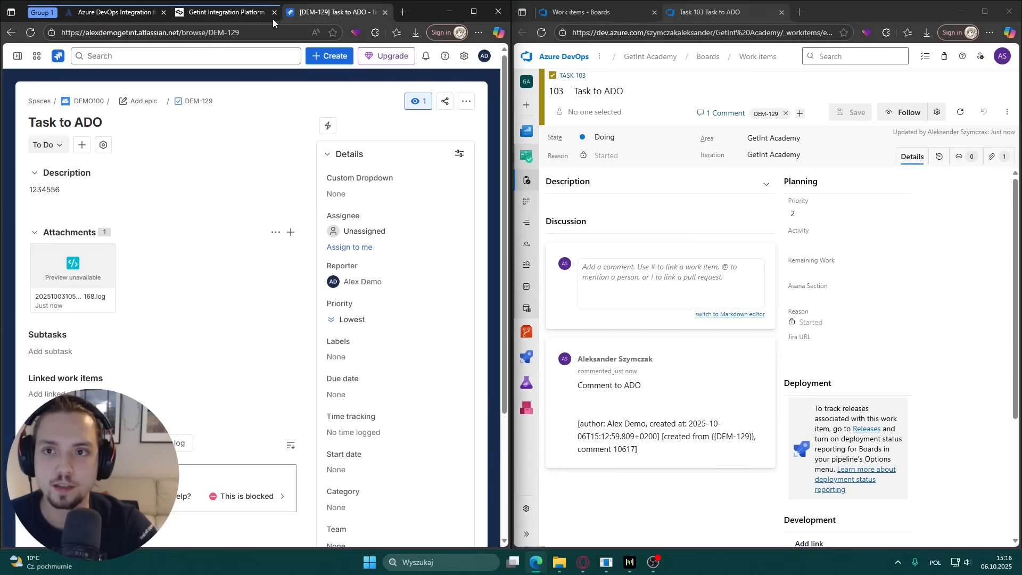
Step: Open the Jira epic DEM-130 through its item data in the Getint run details
left_click(226, 11)
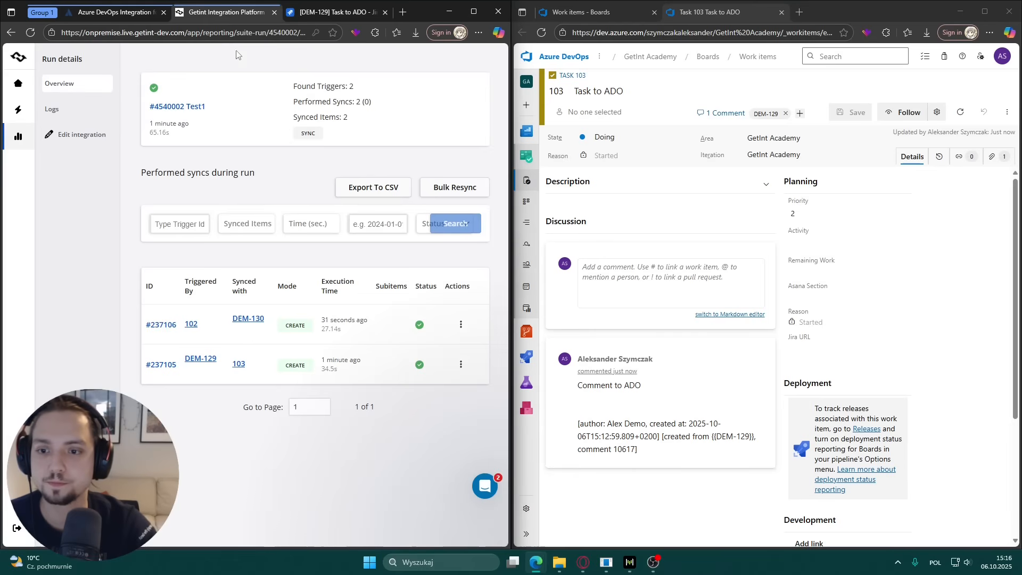
left_click(249, 319)
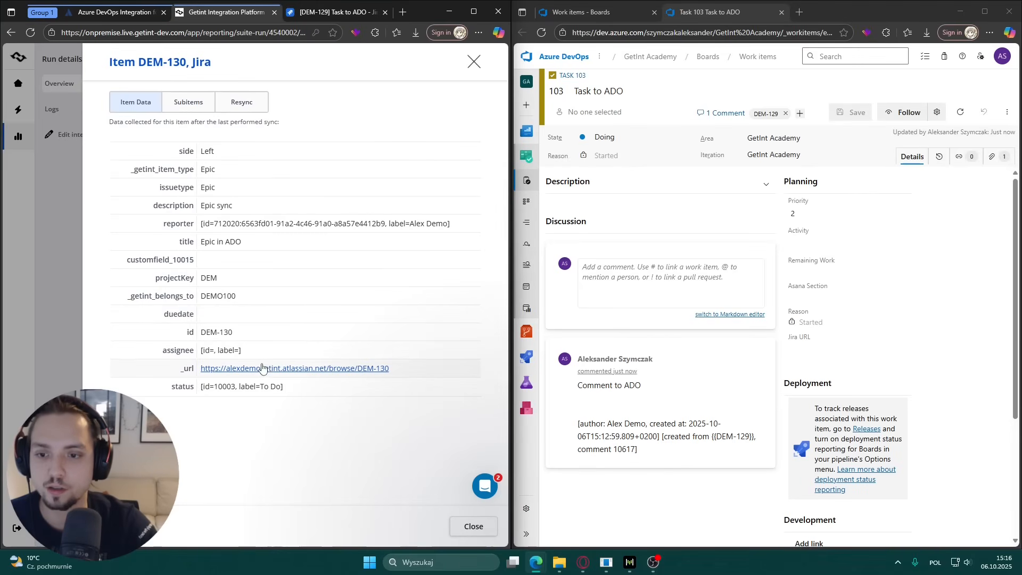
left_click(264, 303)
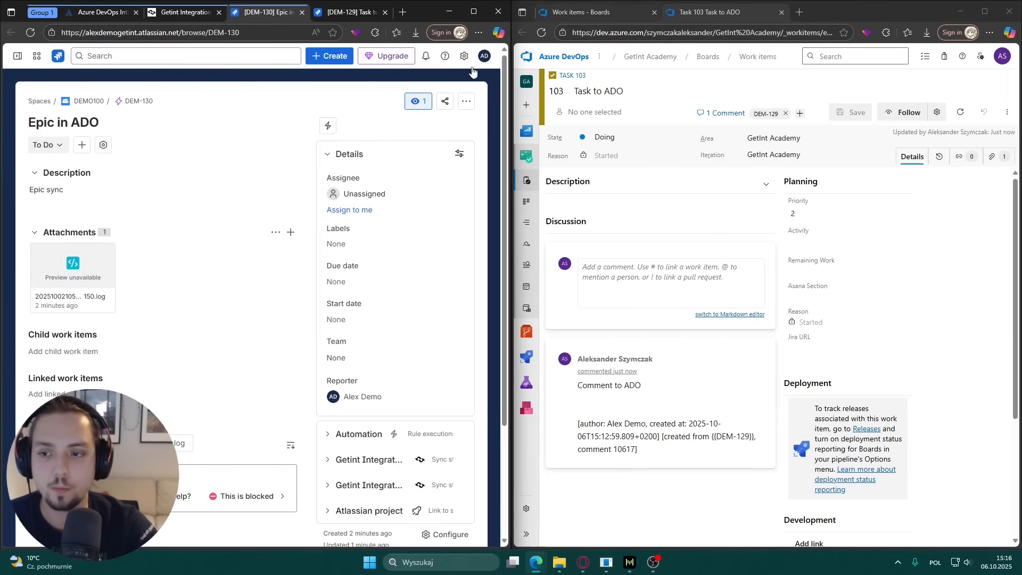
Step: Open the Azure epic "Epic in ADO" and compare its details, attachment and comment with the Jira epic DEM-130
left_click(617, 12)
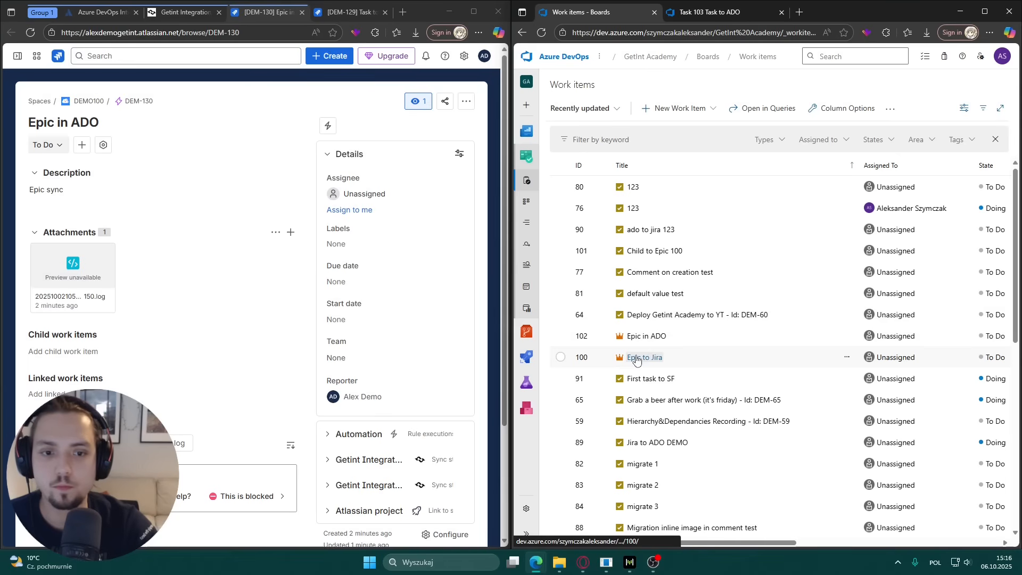
left_click(620, 339)
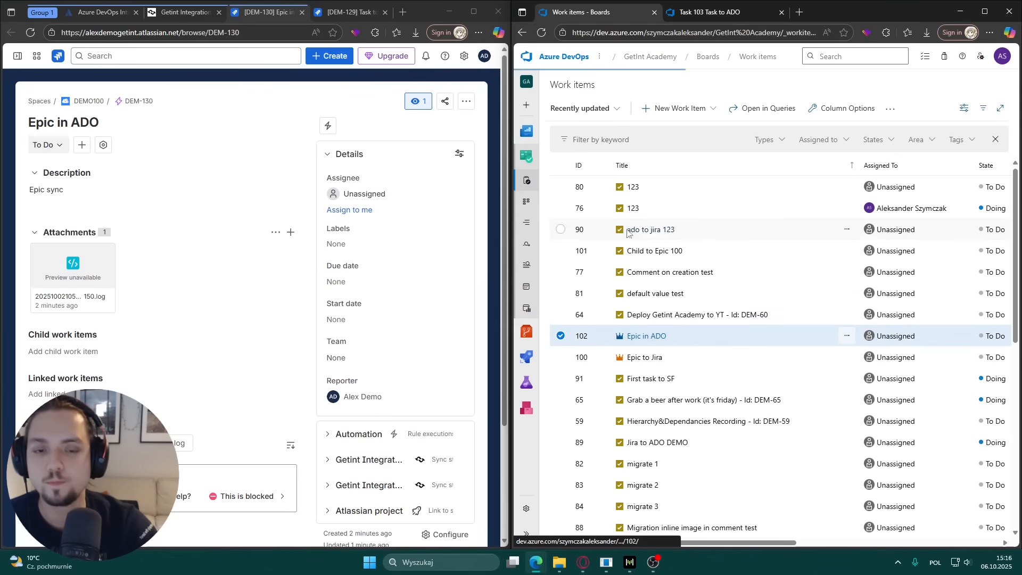
key("Return")
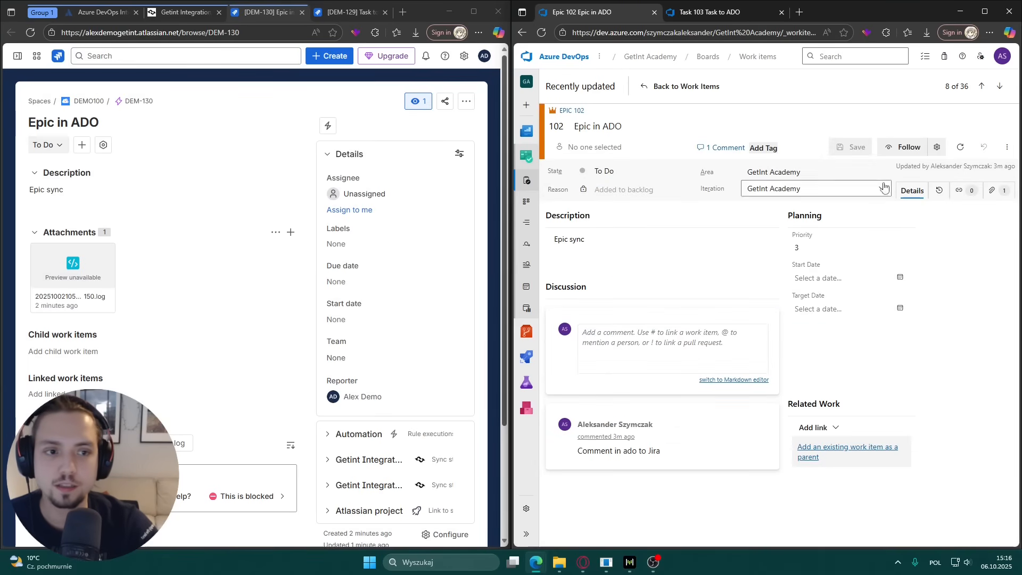
left_click(993, 191)
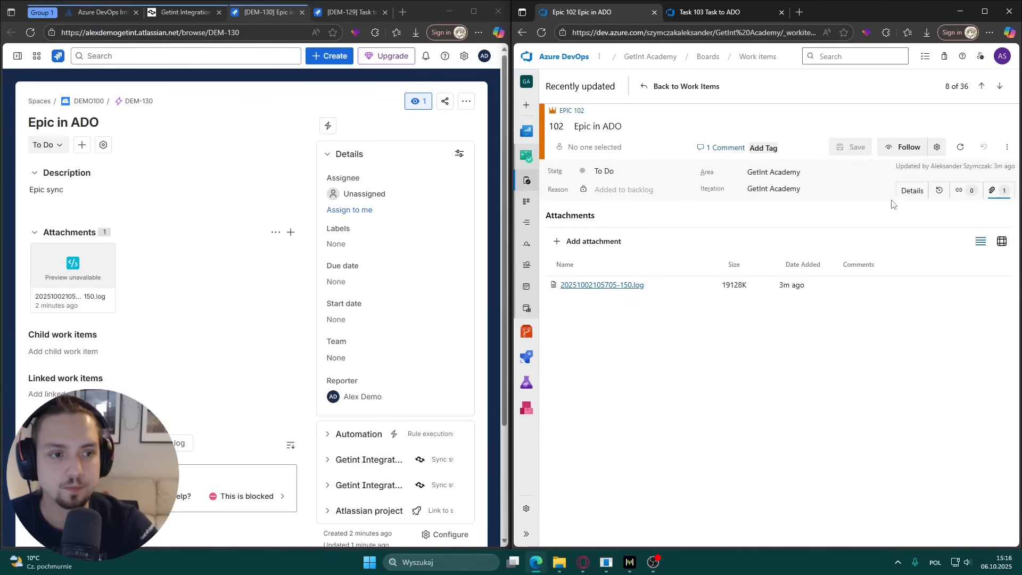
left_click(910, 192)
scroll(184, 324, "down", 2)
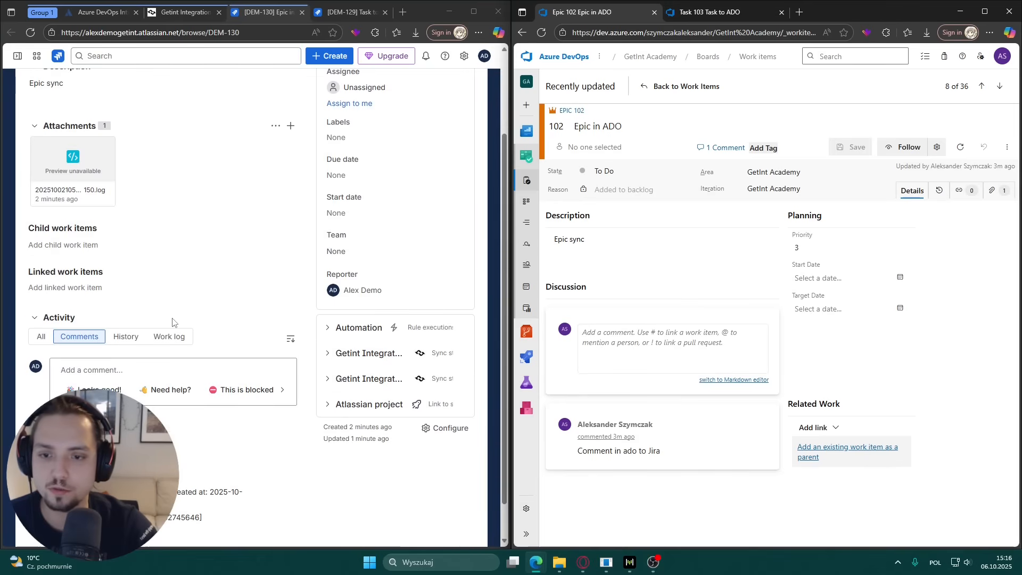
scroll(185, 324, "up", 1)
scroll(459, 220, "up", 1)
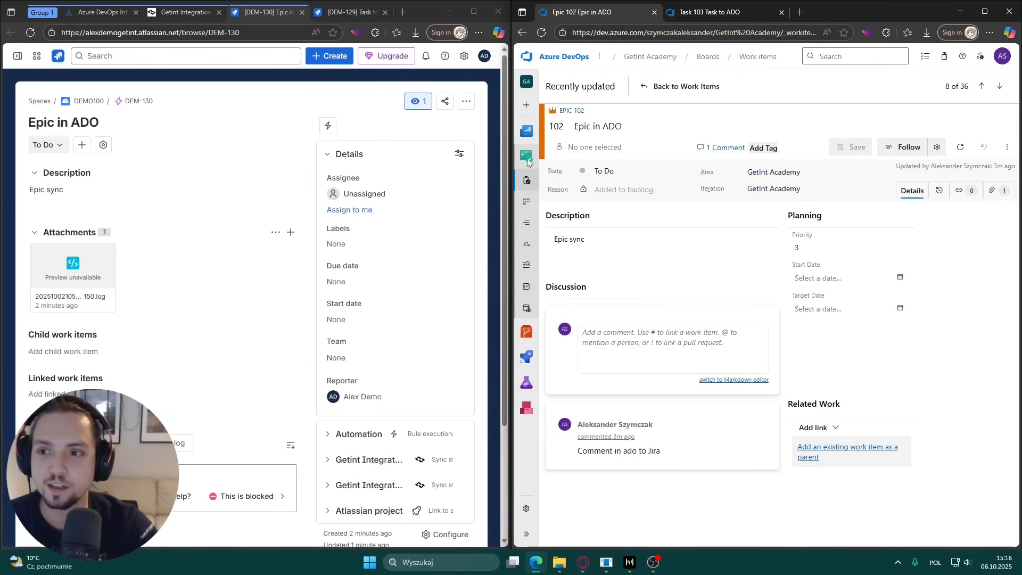
Step: Assign the Jira epic DEM-130 to yourself and create a child task titled "Task below the Epic in Jira"
left_click(370, 209)
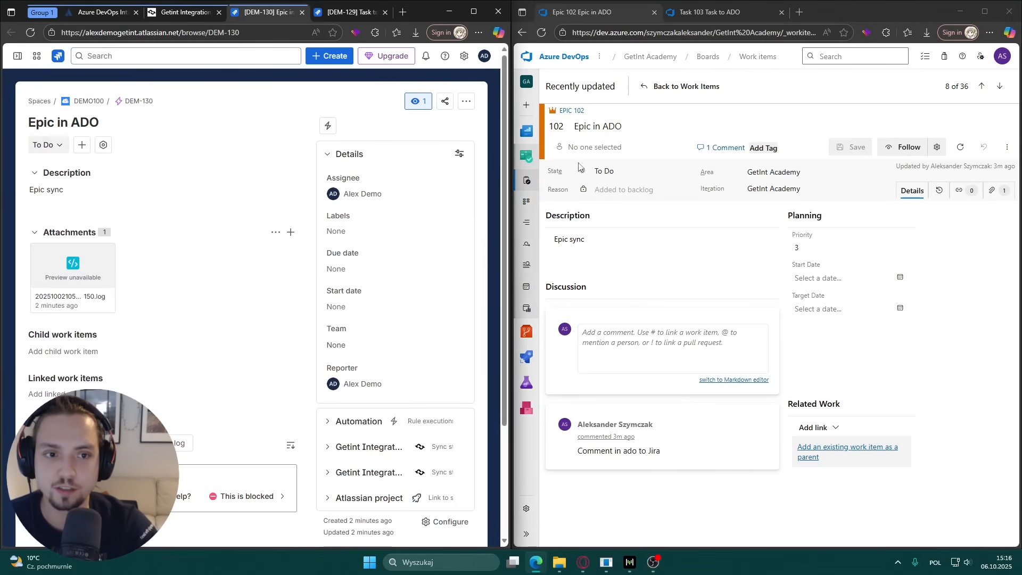
scroll(213, 162, "down", 2)
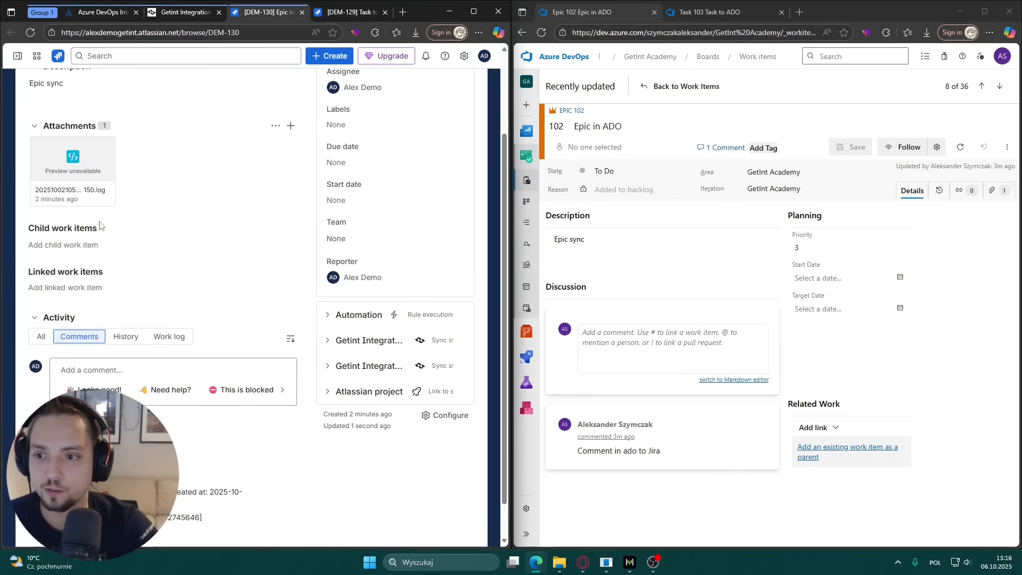
left_click(63, 245)
left_click(138, 281)
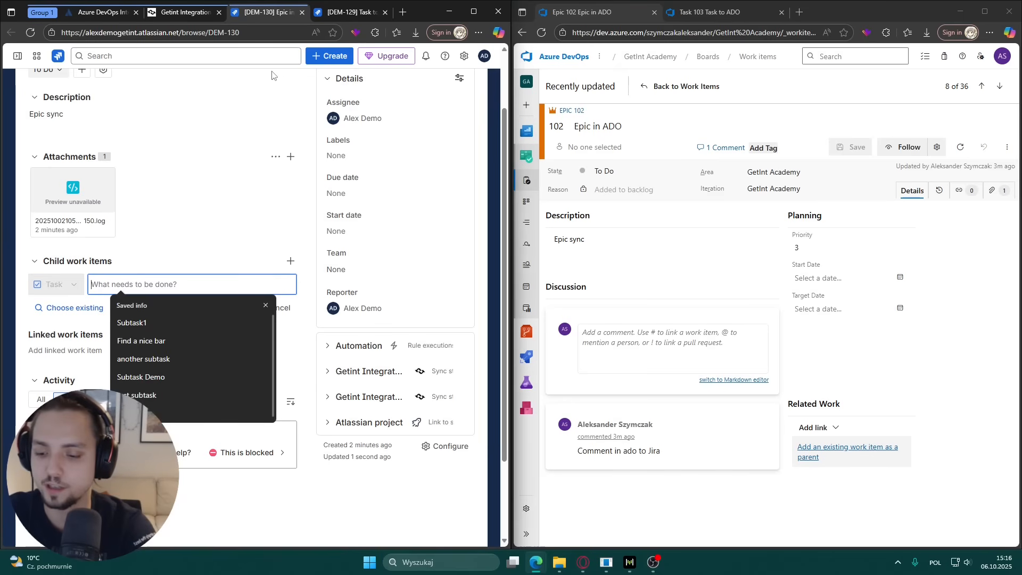
type("Task ")
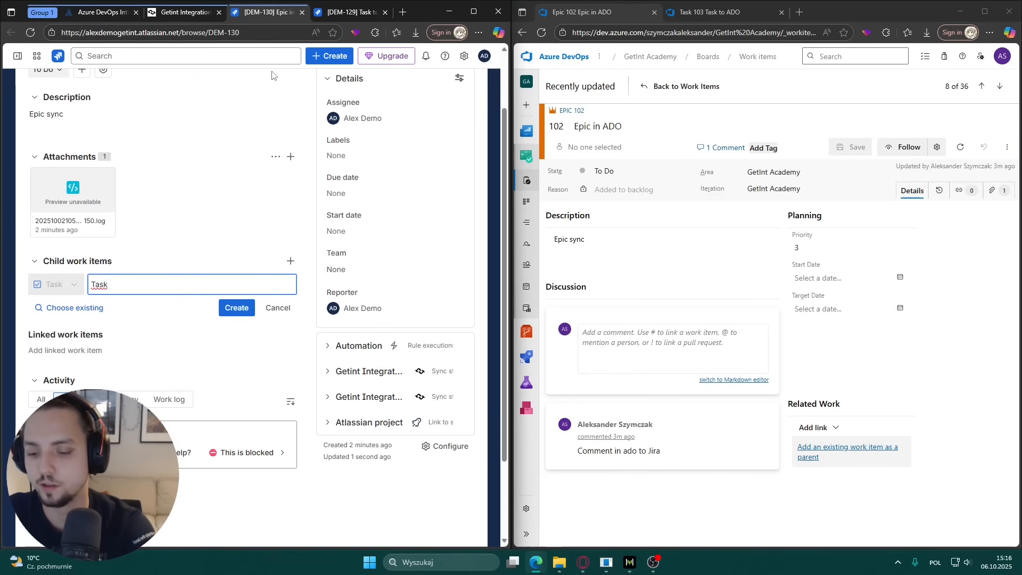
type("below the Epic in Jira")
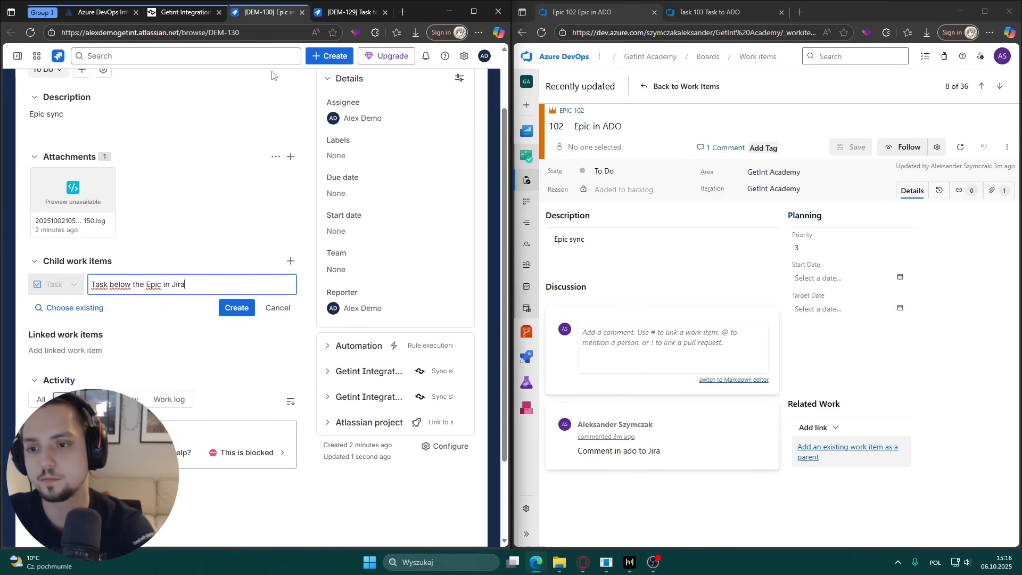
left_click(236, 308)
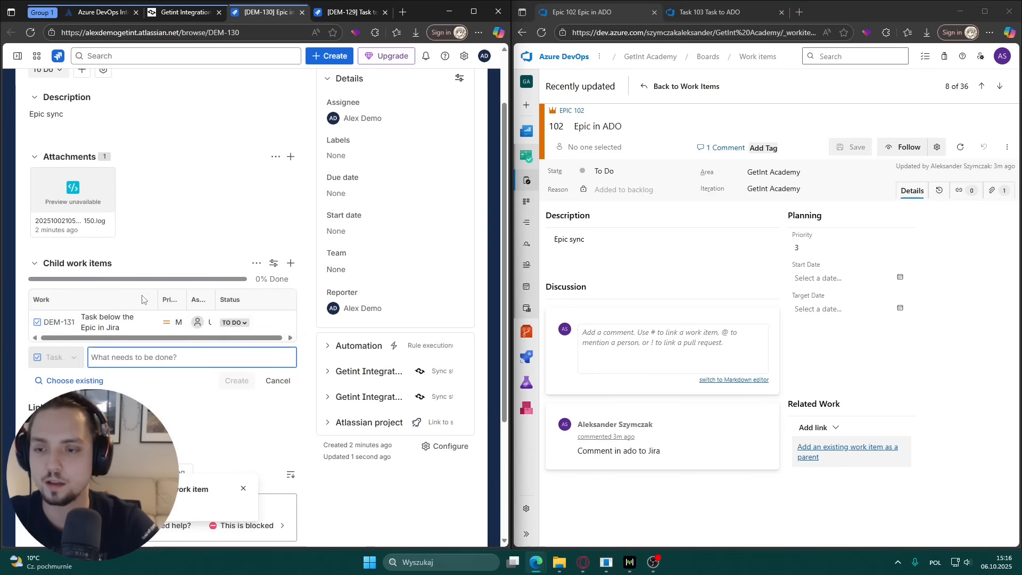
Step: Open the child task "Task below the Epic in Jira" and assign it to yourself, keeping its labels
left_click(127, 326)
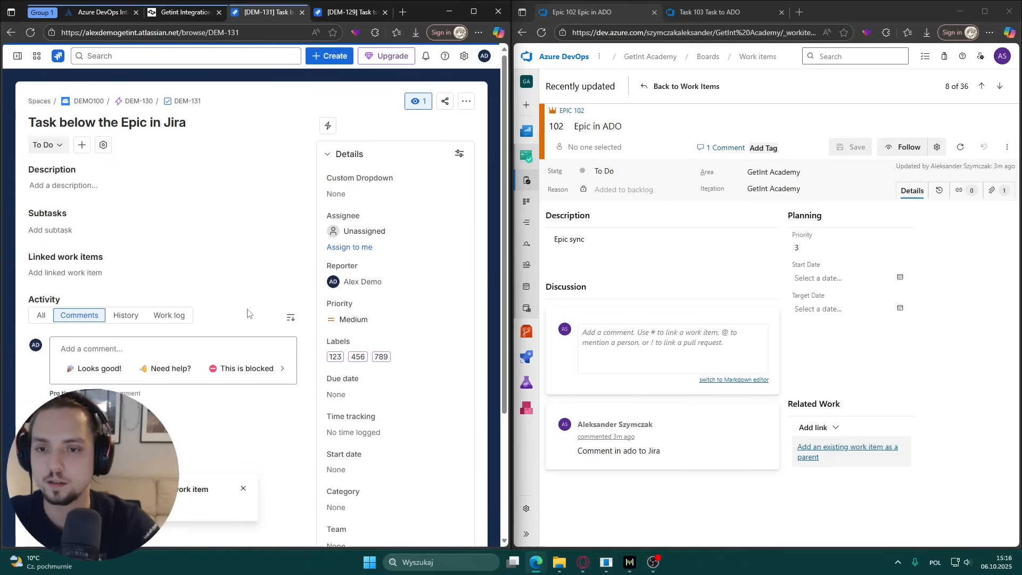
left_click(349, 247)
left_click(421, 346)
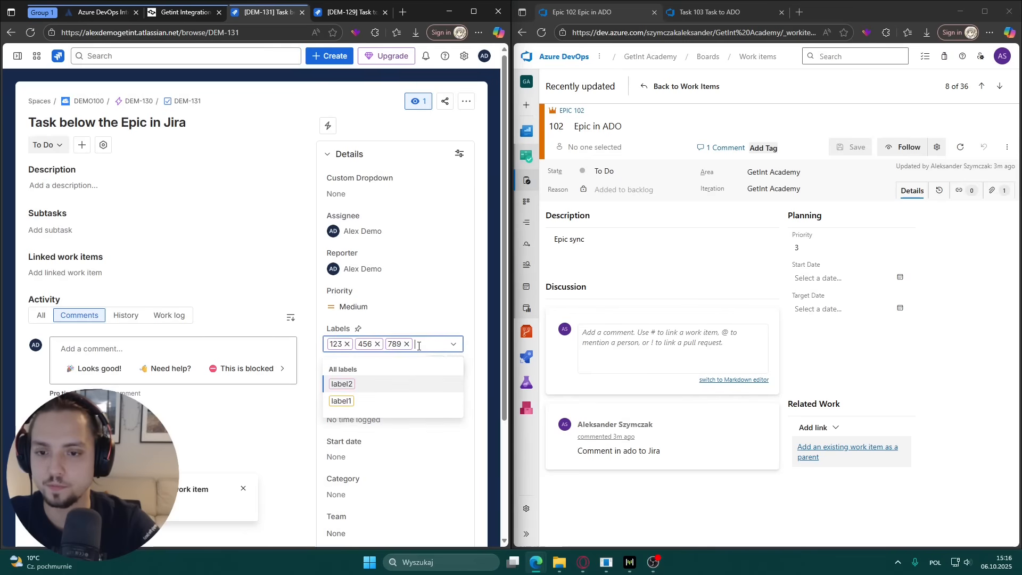
left_click(262, 287)
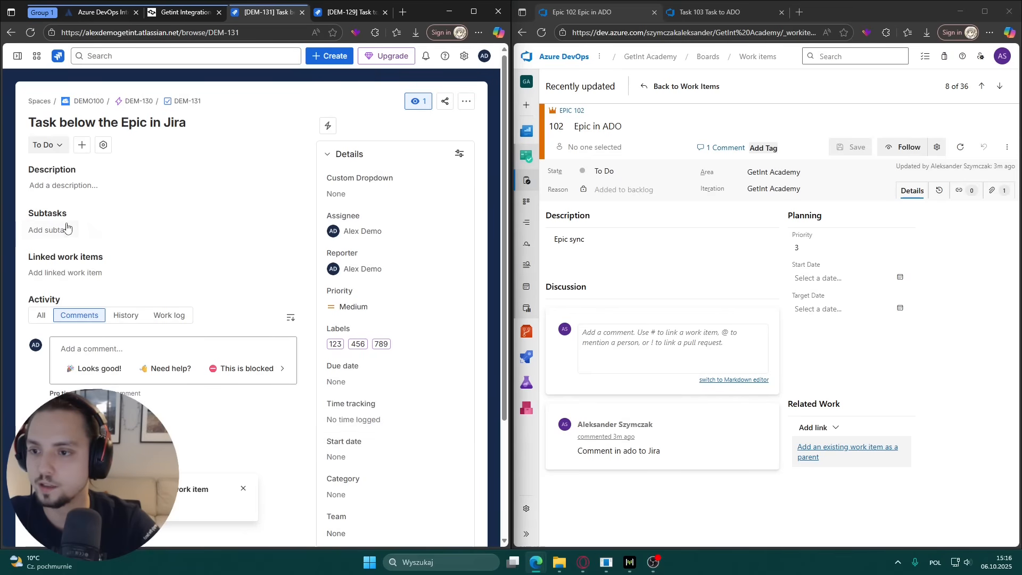
Step: Add the comment "123" to the Jira child task
scroll(66, 229, "down", 3)
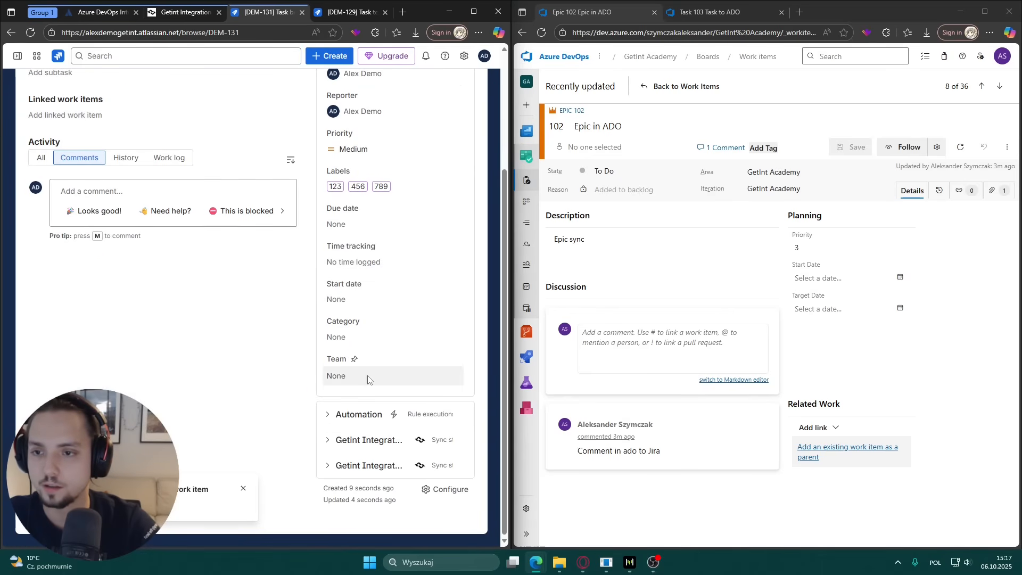
left_click(133, 190)
type("123")
left_click(64, 274)
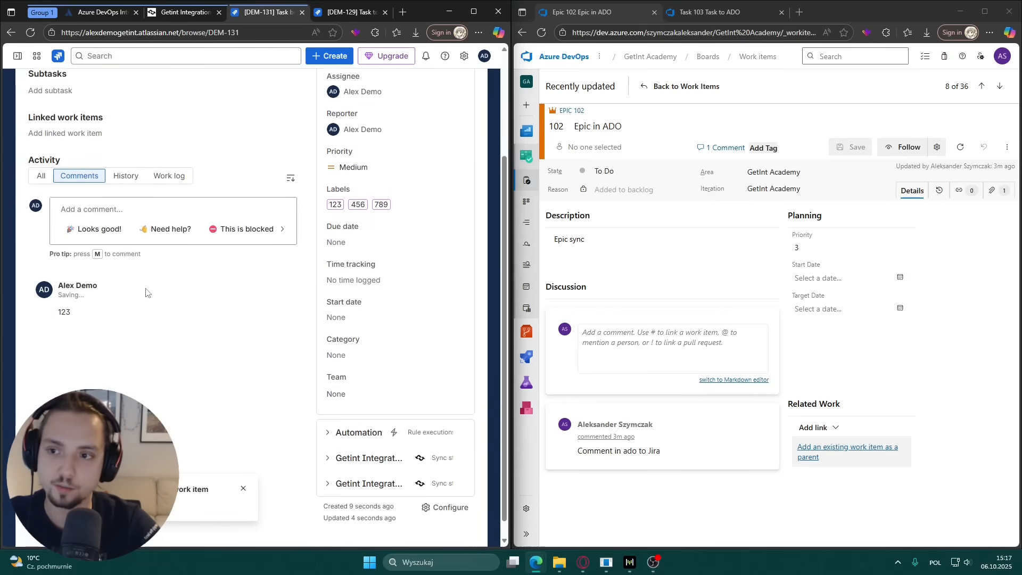
scroll(145, 292, "up", 3)
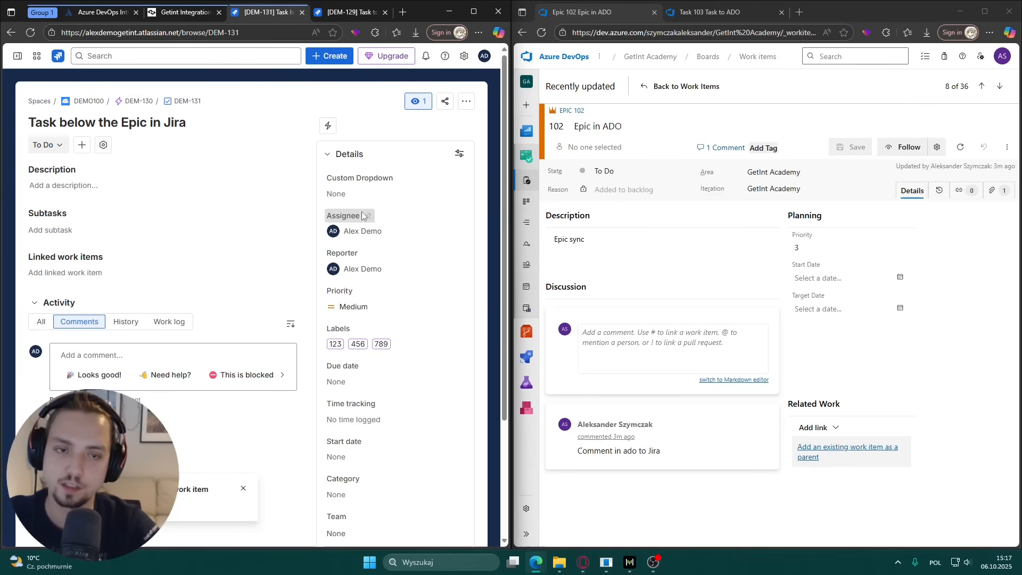
Step: Open the details of the most recent Test1 run in Getint's latest runs
left_click(347, 16)
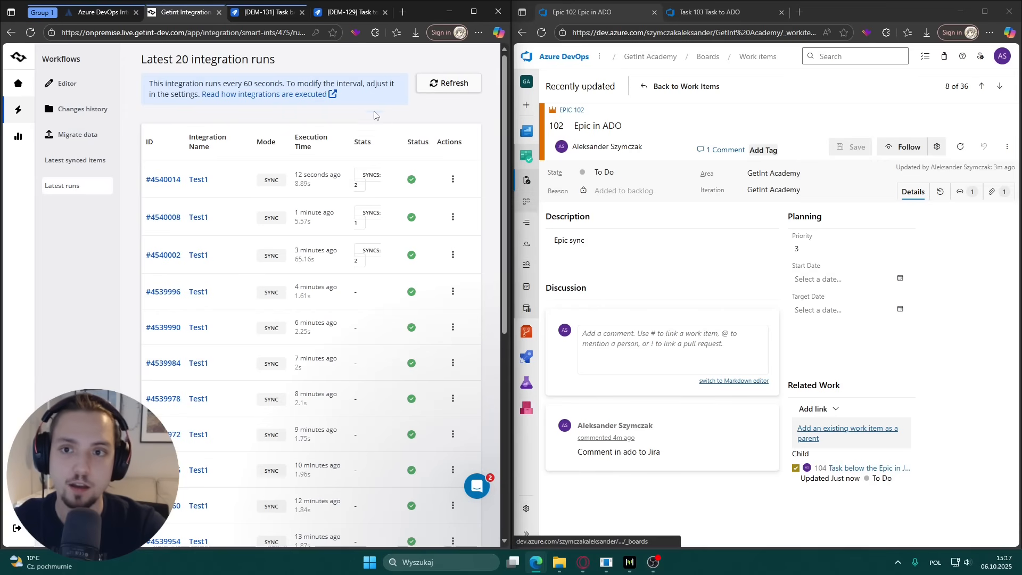
left_click(452, 179)
left_click(384, 177)
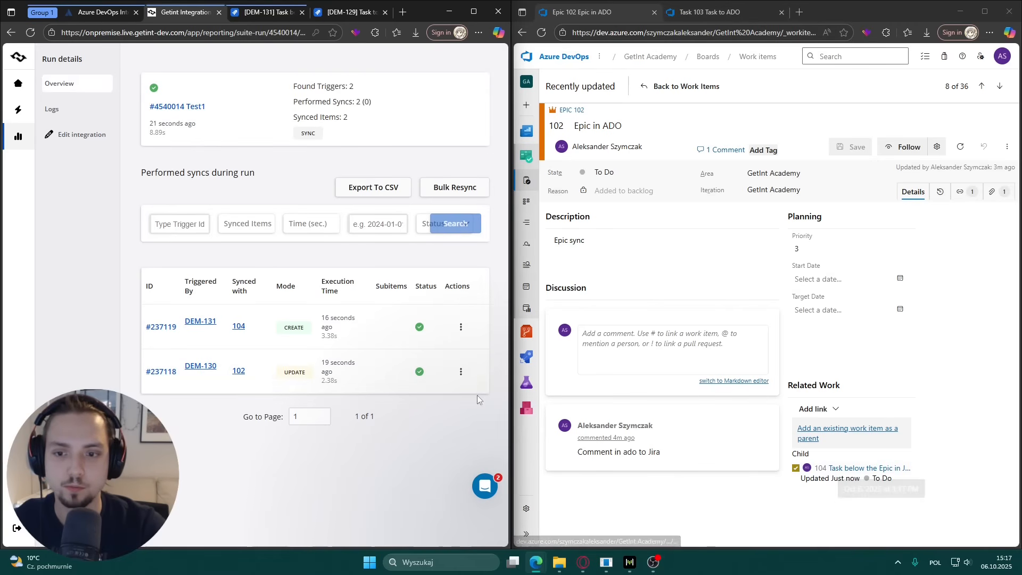
Step: Inspect Azure item 102 from the run details, view its linked epic beside Getint, and close both the epic page and item data
left_click(252, 373)
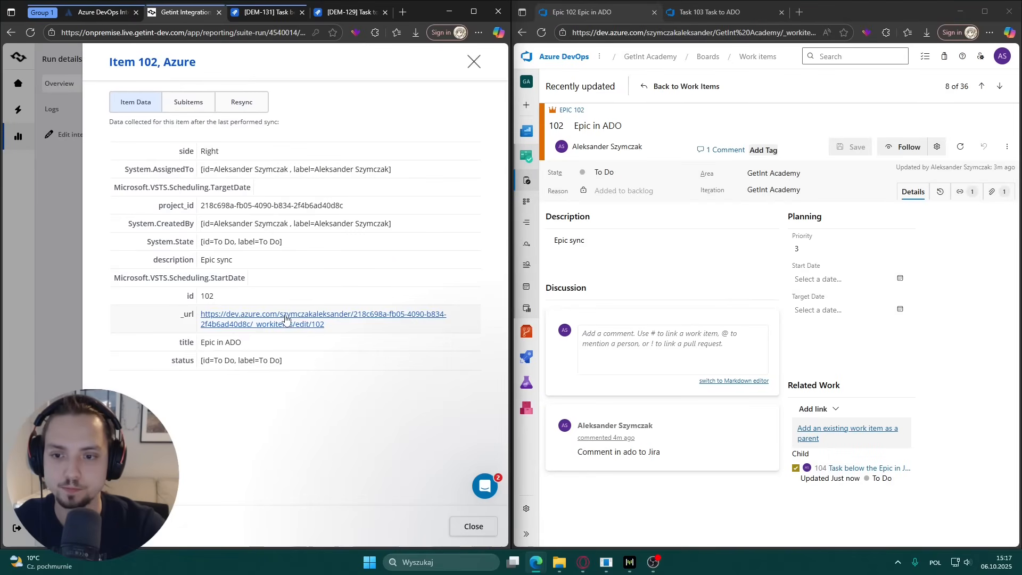
left_click(290, 319)
left_click_drag(231, 12, 841, 12)
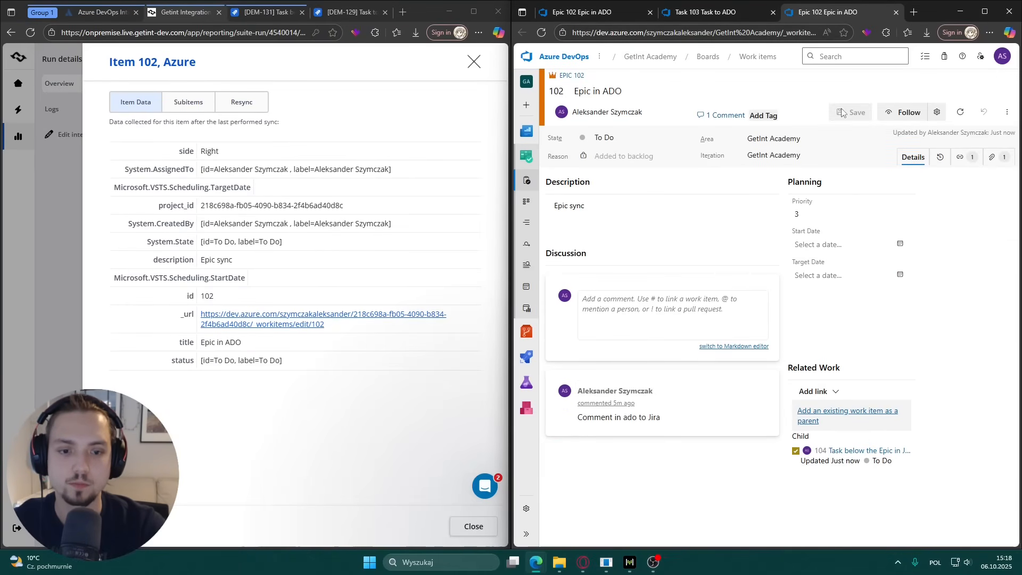
left_click(895, 12)
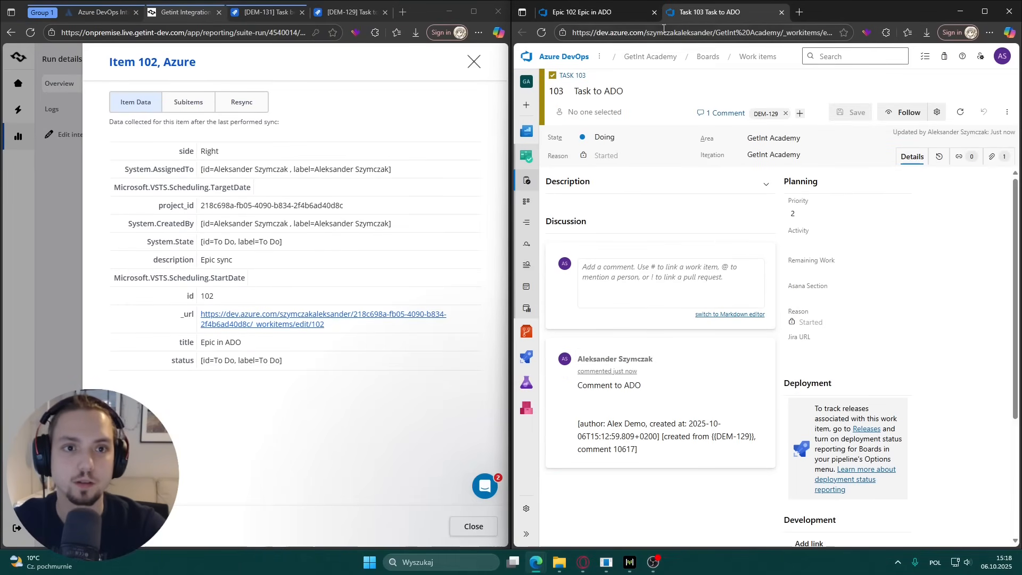
left_click(474, 61)
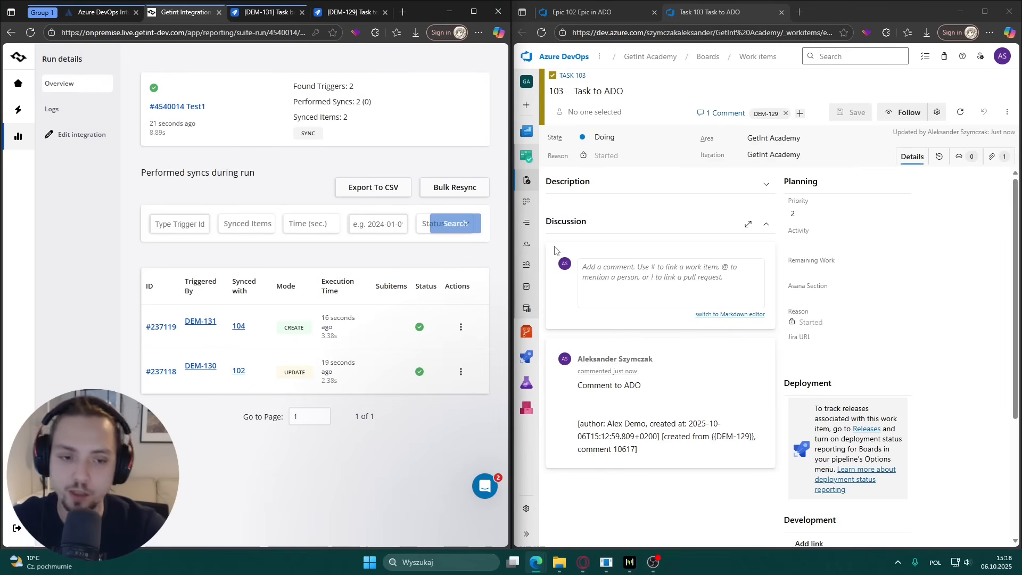
Step: Review the Azure DevOps task "Task to ADO", from its discussion down to the Development and Related Work sections
scroll(564, 266, "down", 3)
scroll(851, 240, "up", 3)
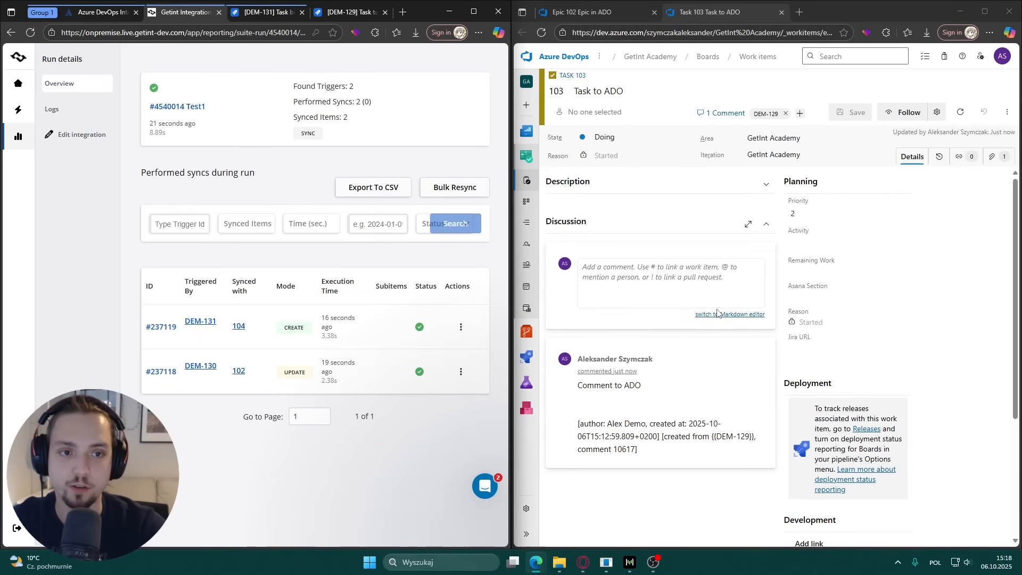
scroll(738, 303, "down", 5)
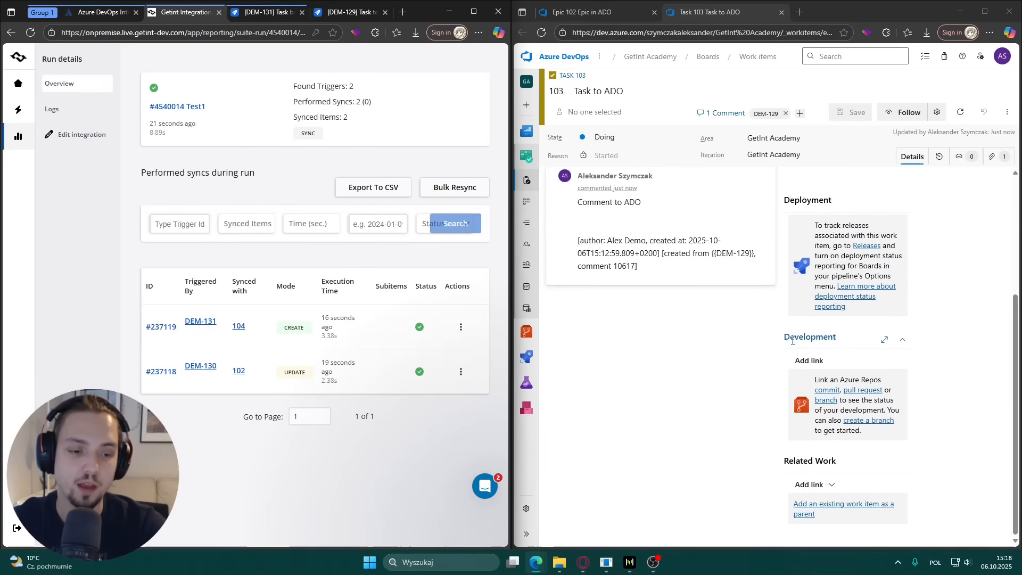
scroll(767, 351, "up", 5)
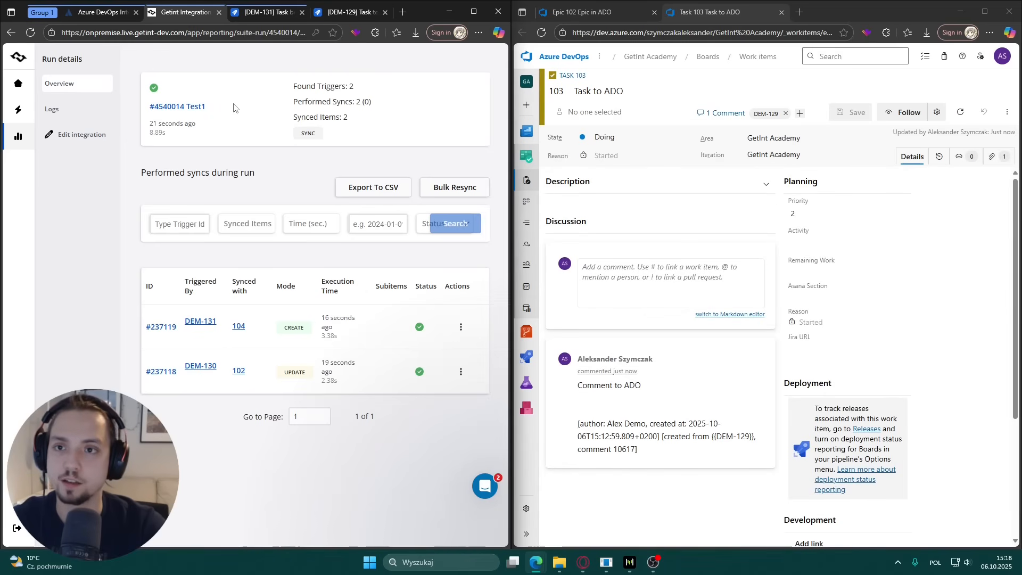
Step: Maximize the Getint window, open the Test1 integration for editing, and view the Epic–Epic field mappings and the app choices for a new mapping
left_click(473, 11)
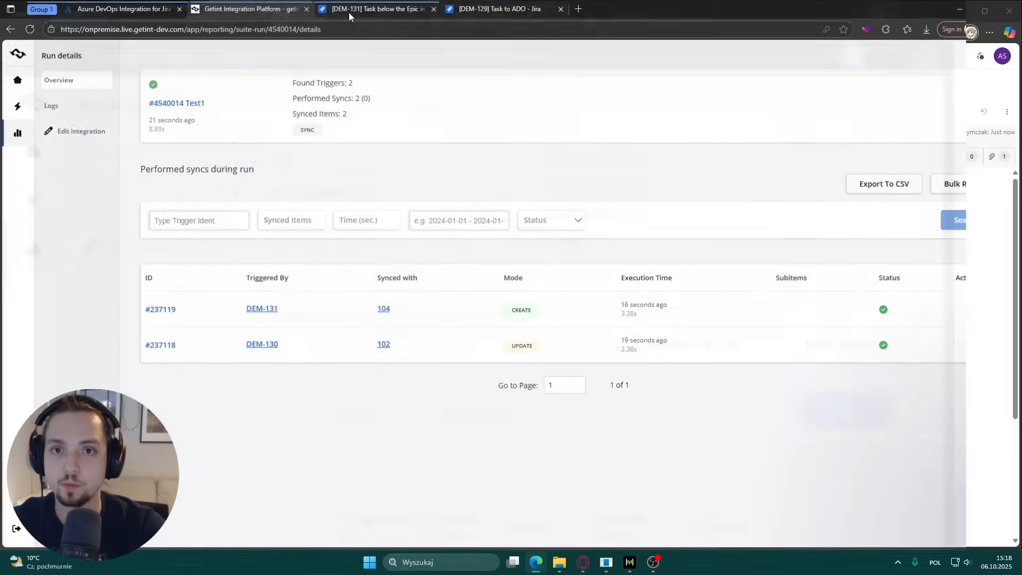
left_click(72, 131)
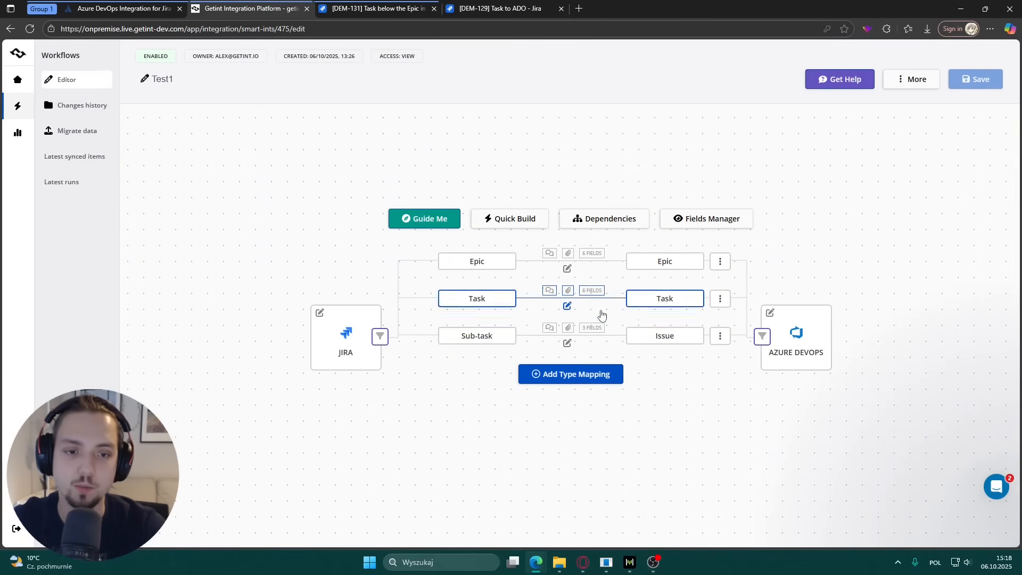
left_click(502, 263)
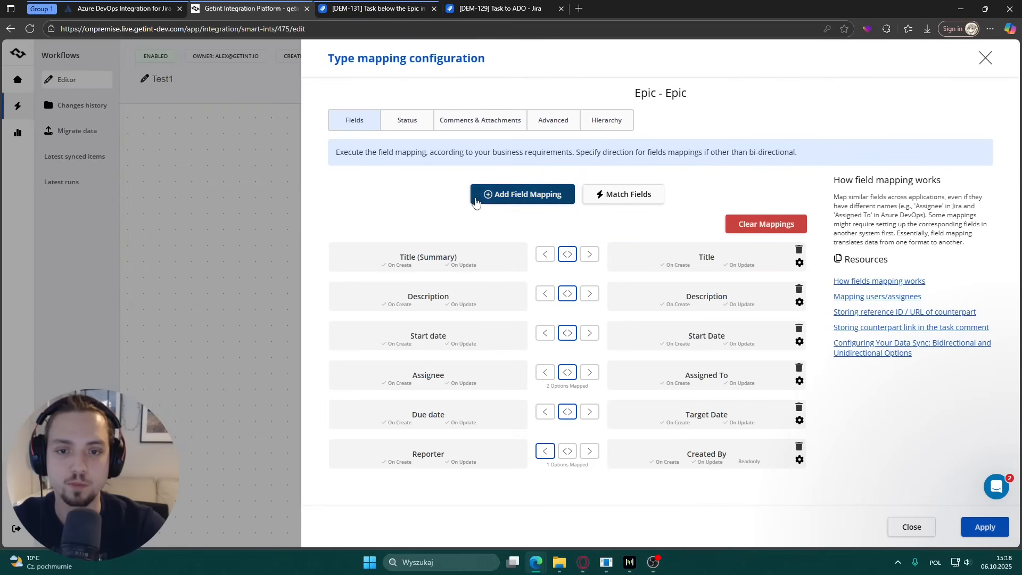
left_click(487, 195)
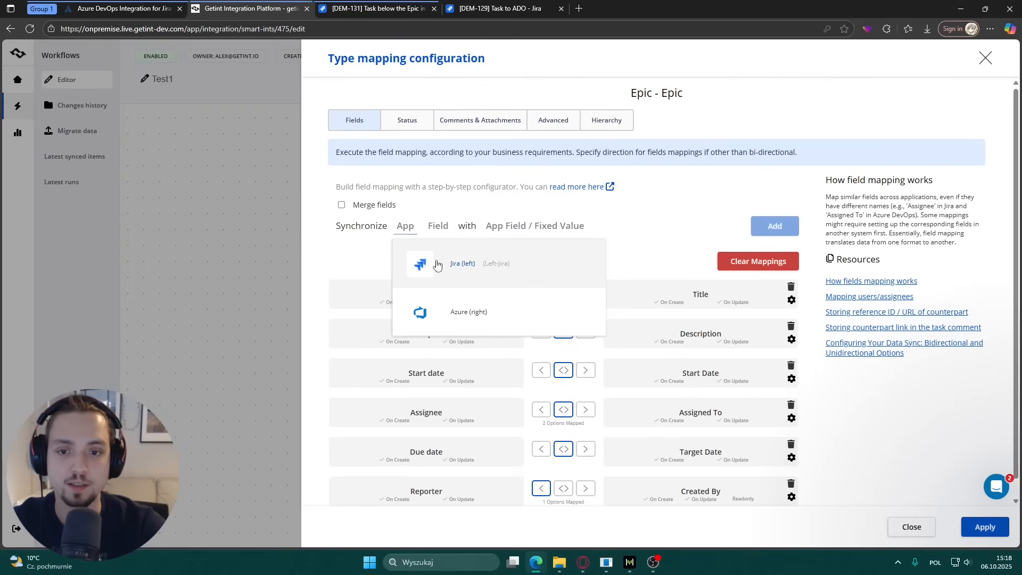
left_click(359, 255)
scroll(508, 258, "down", 1)
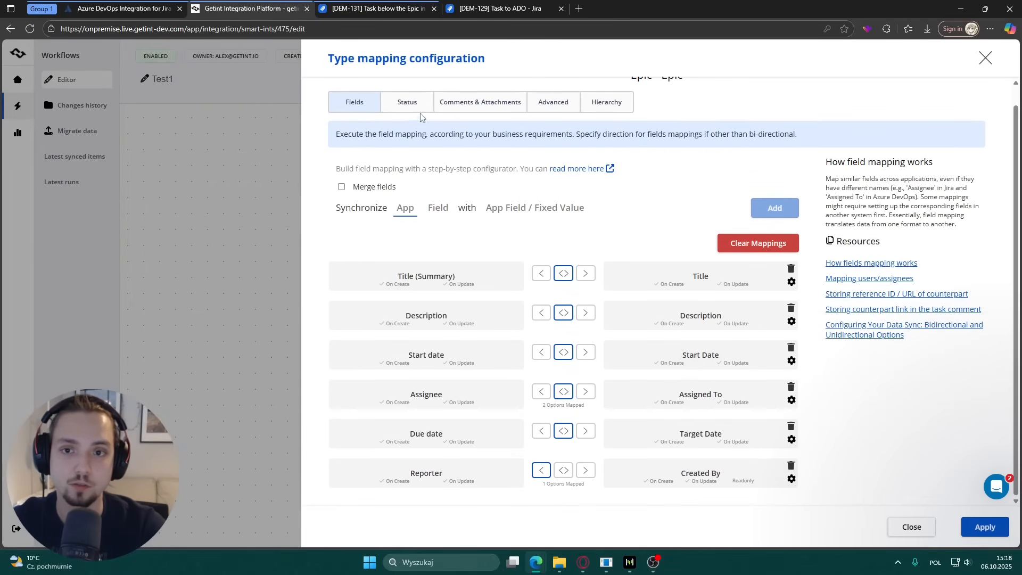
Step: Review the Epic–Epic mapping's comment and attachment synchronization settings and close the configuration without applying changes
left_click(459, 107)
scroll(624, 333, "down", 3)
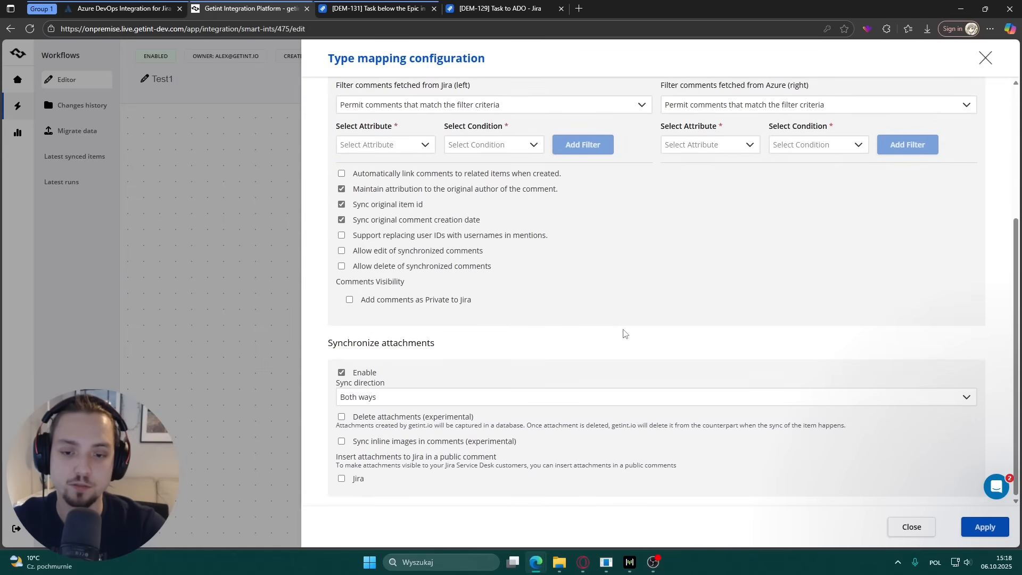
scroll(625, 319, "up", 4)
left_click(894, 527)
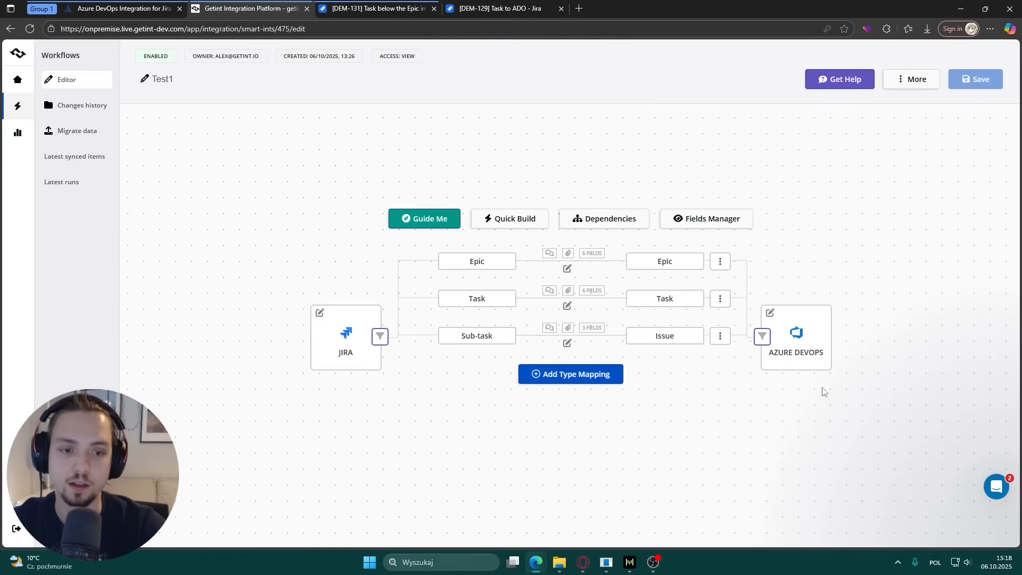
Step: View the Azure item filters and the Dependencies configuration of Test1, closing each without changes
left_click(758, 335)
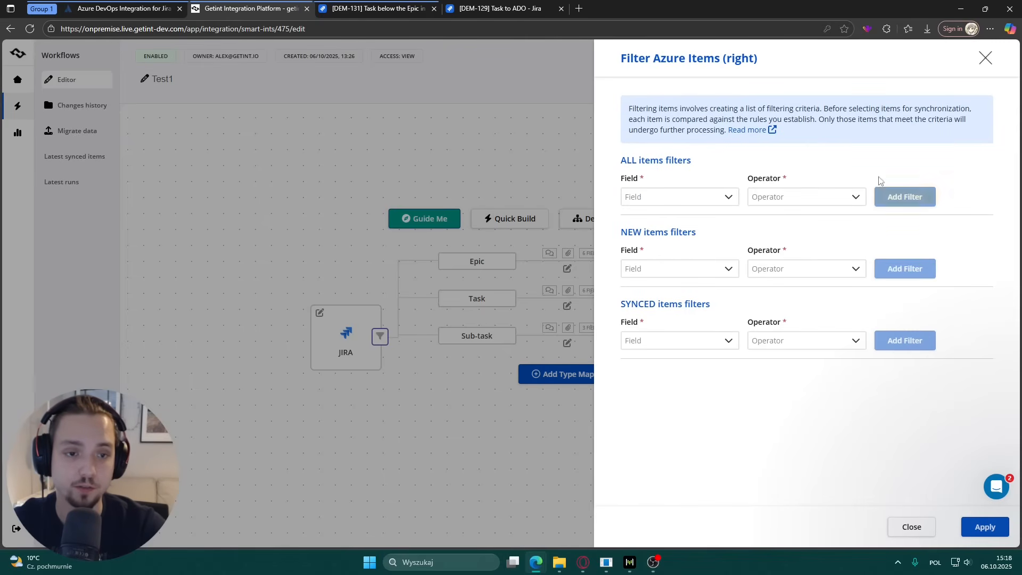
left_click(908, 526)
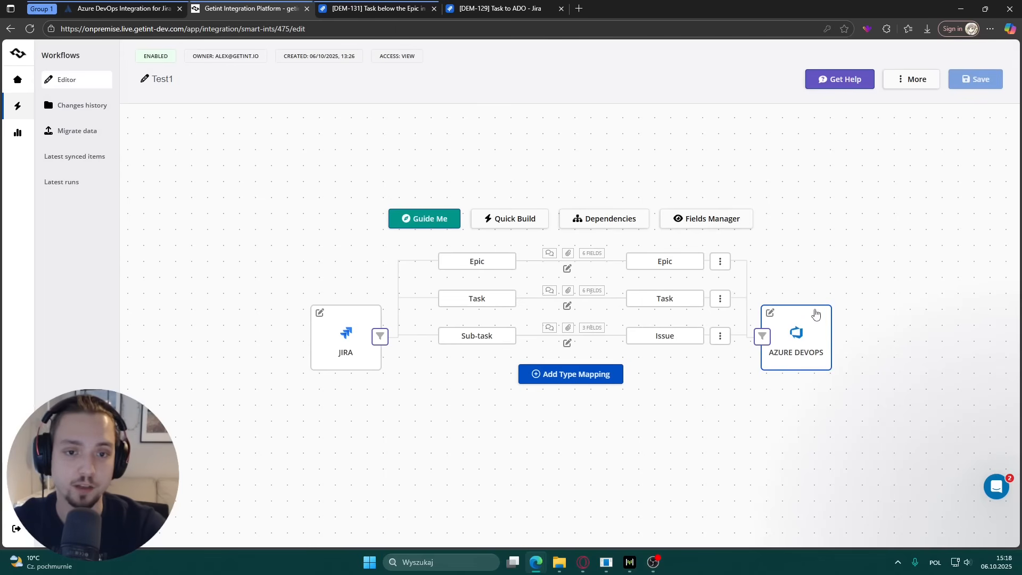
left_click(611, 213)
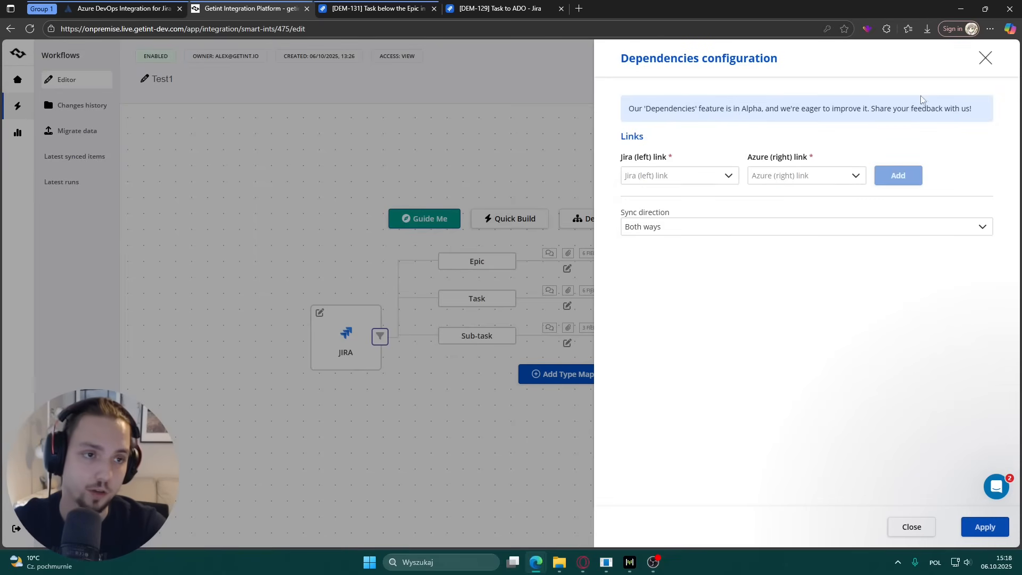
left_click(986, 58)
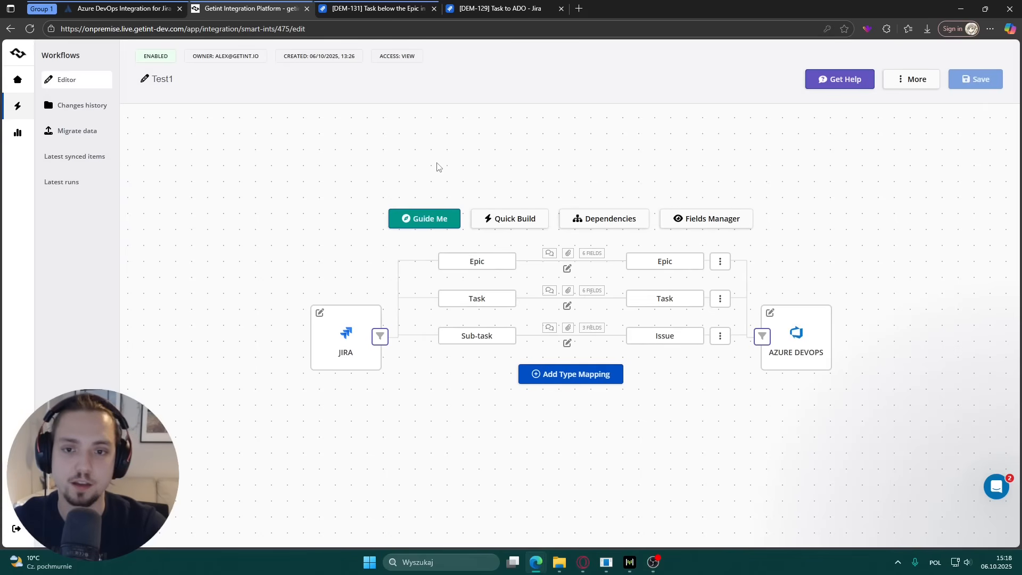